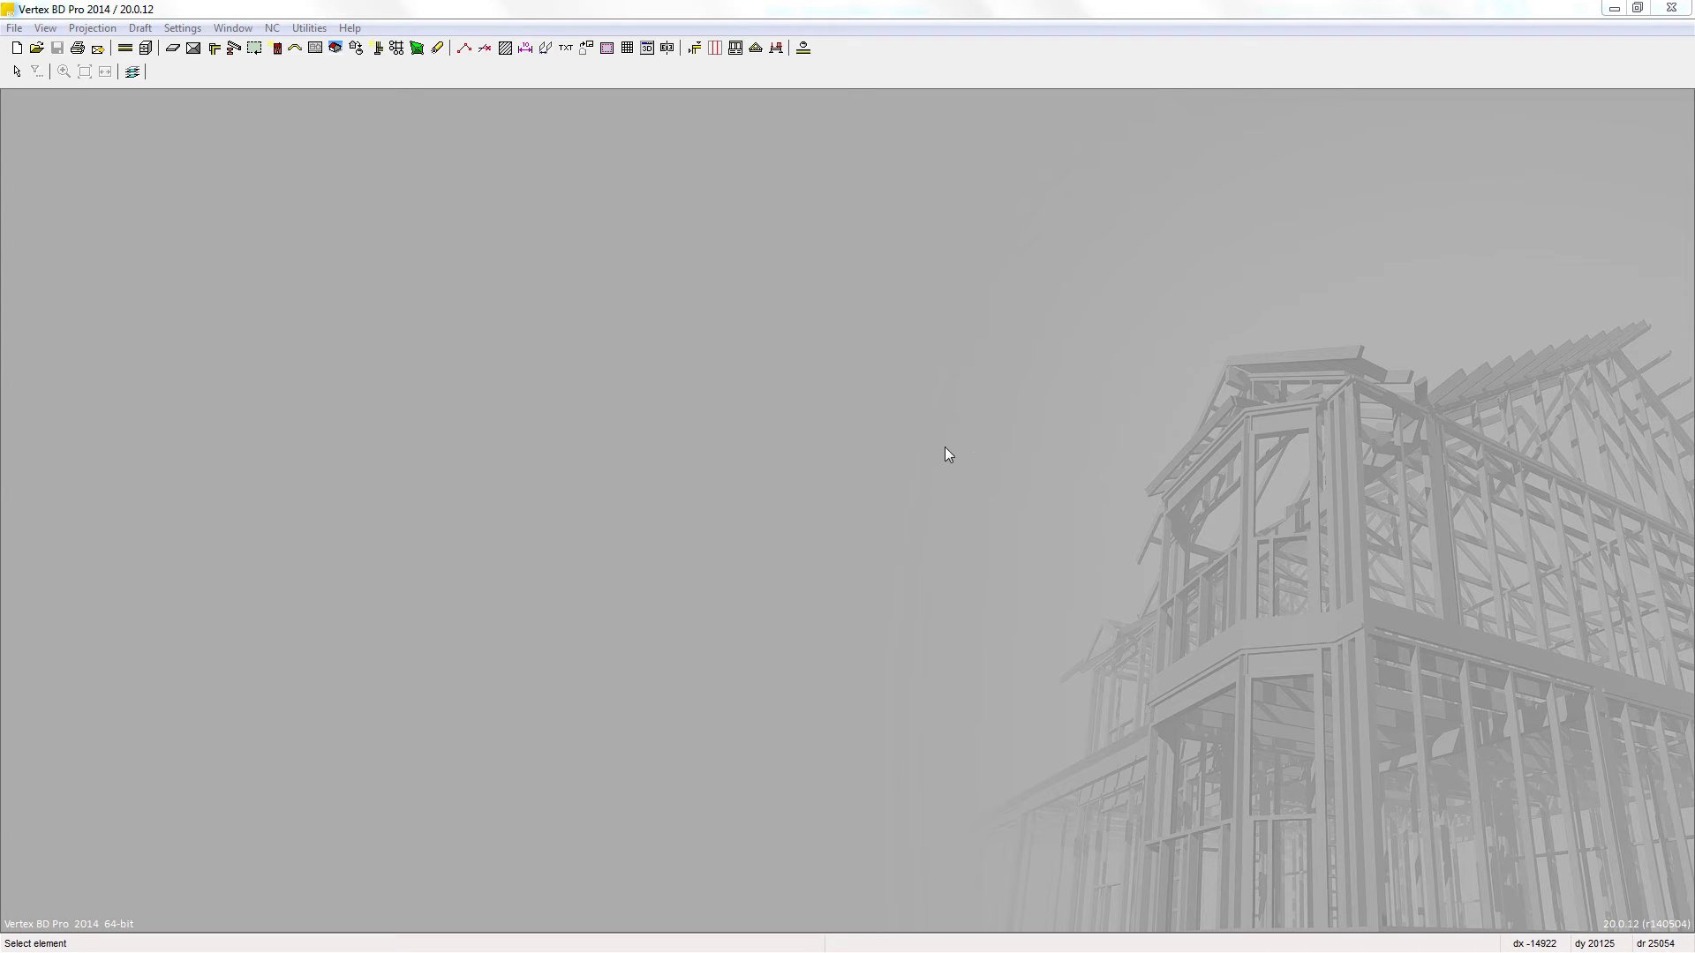
Start a new project with Project id Demo1 and name 'Demo project'.
{"action": "left_click", "coordinate": [14, 27]}
{"action": "mouse_move", "coordinate": [55, 58]}
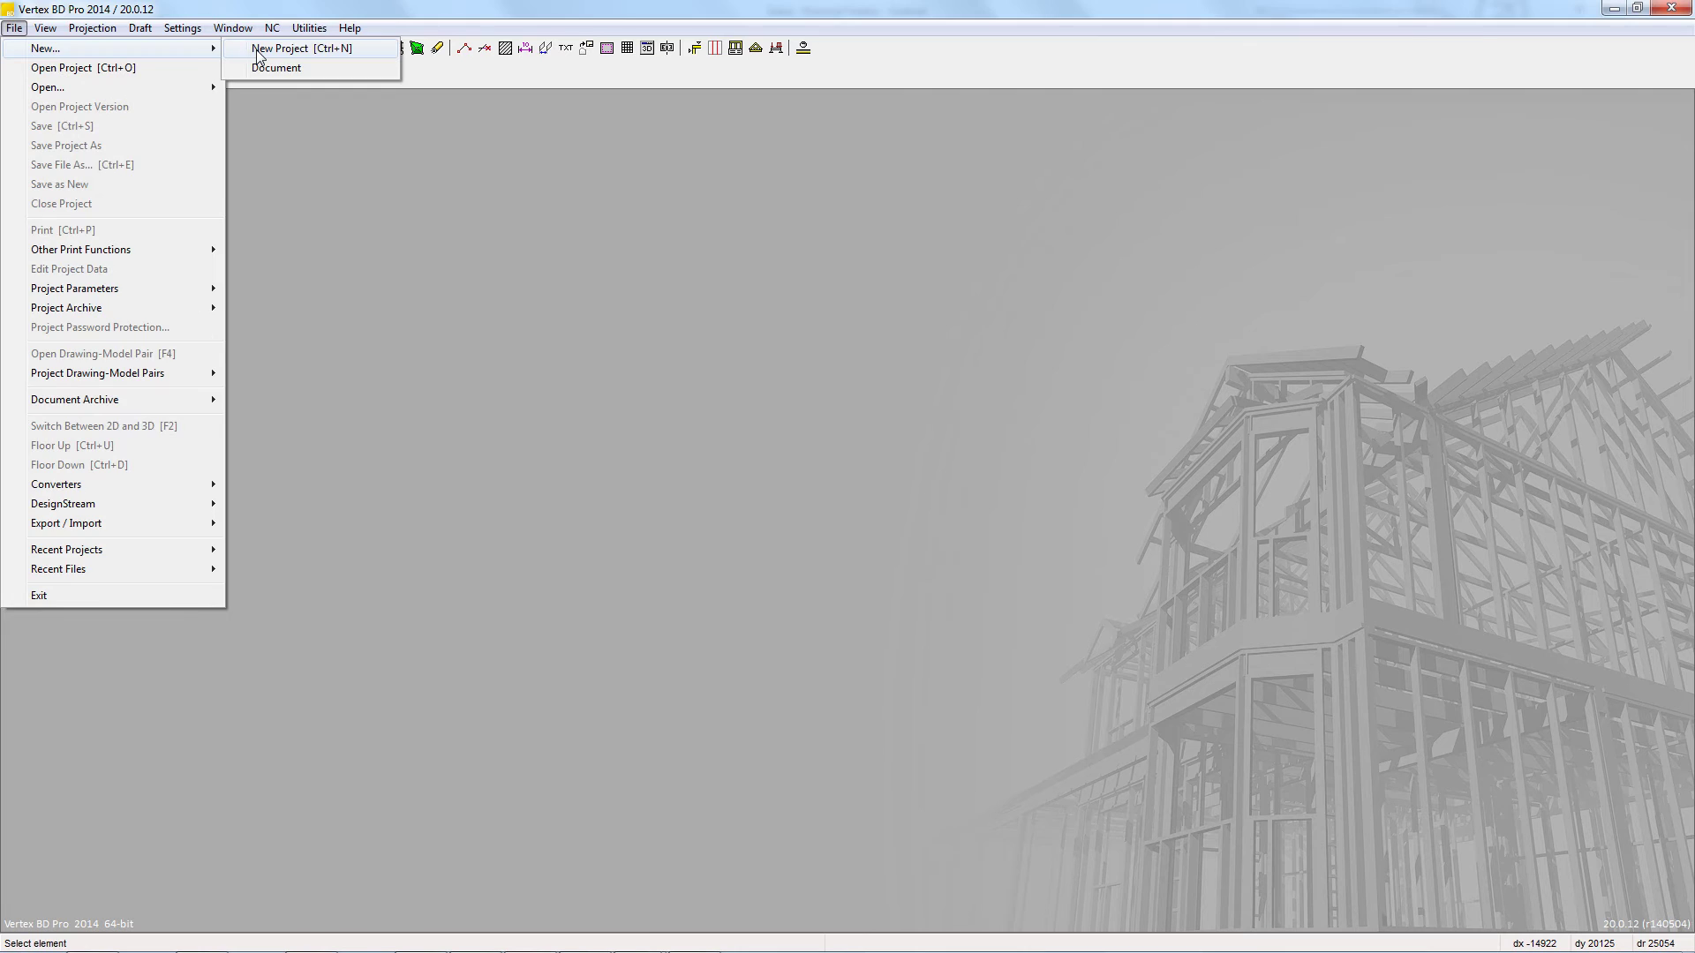
{"action": "left_click", "coordinate": [260, 50]}
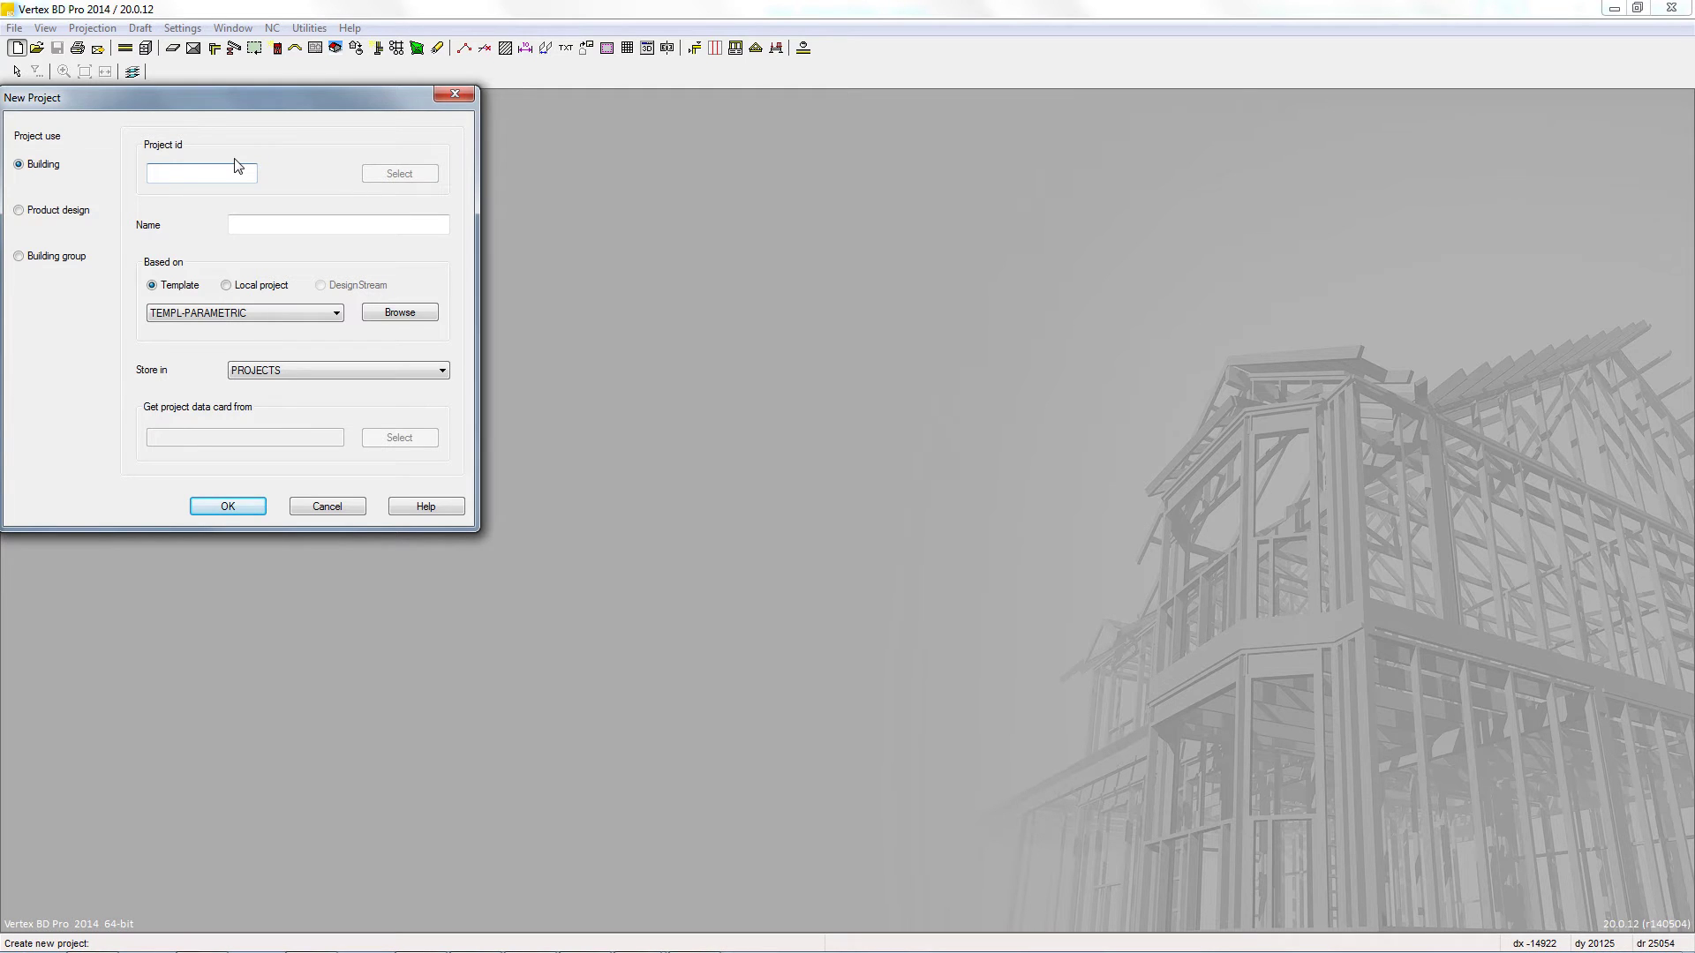
{"action": "type", "text": "Demo1"}
{"action": "left_click", "coordinate": [266, 228]}
{"action": "type", "text": "Demo project"}
Try the Local project option, then base the project on the TEMPL-PARAMETRIC template.
{"action": "left_click", "coordinate": [256, 287]}
{"action": "left_click", "coordinate": [266, 309]}
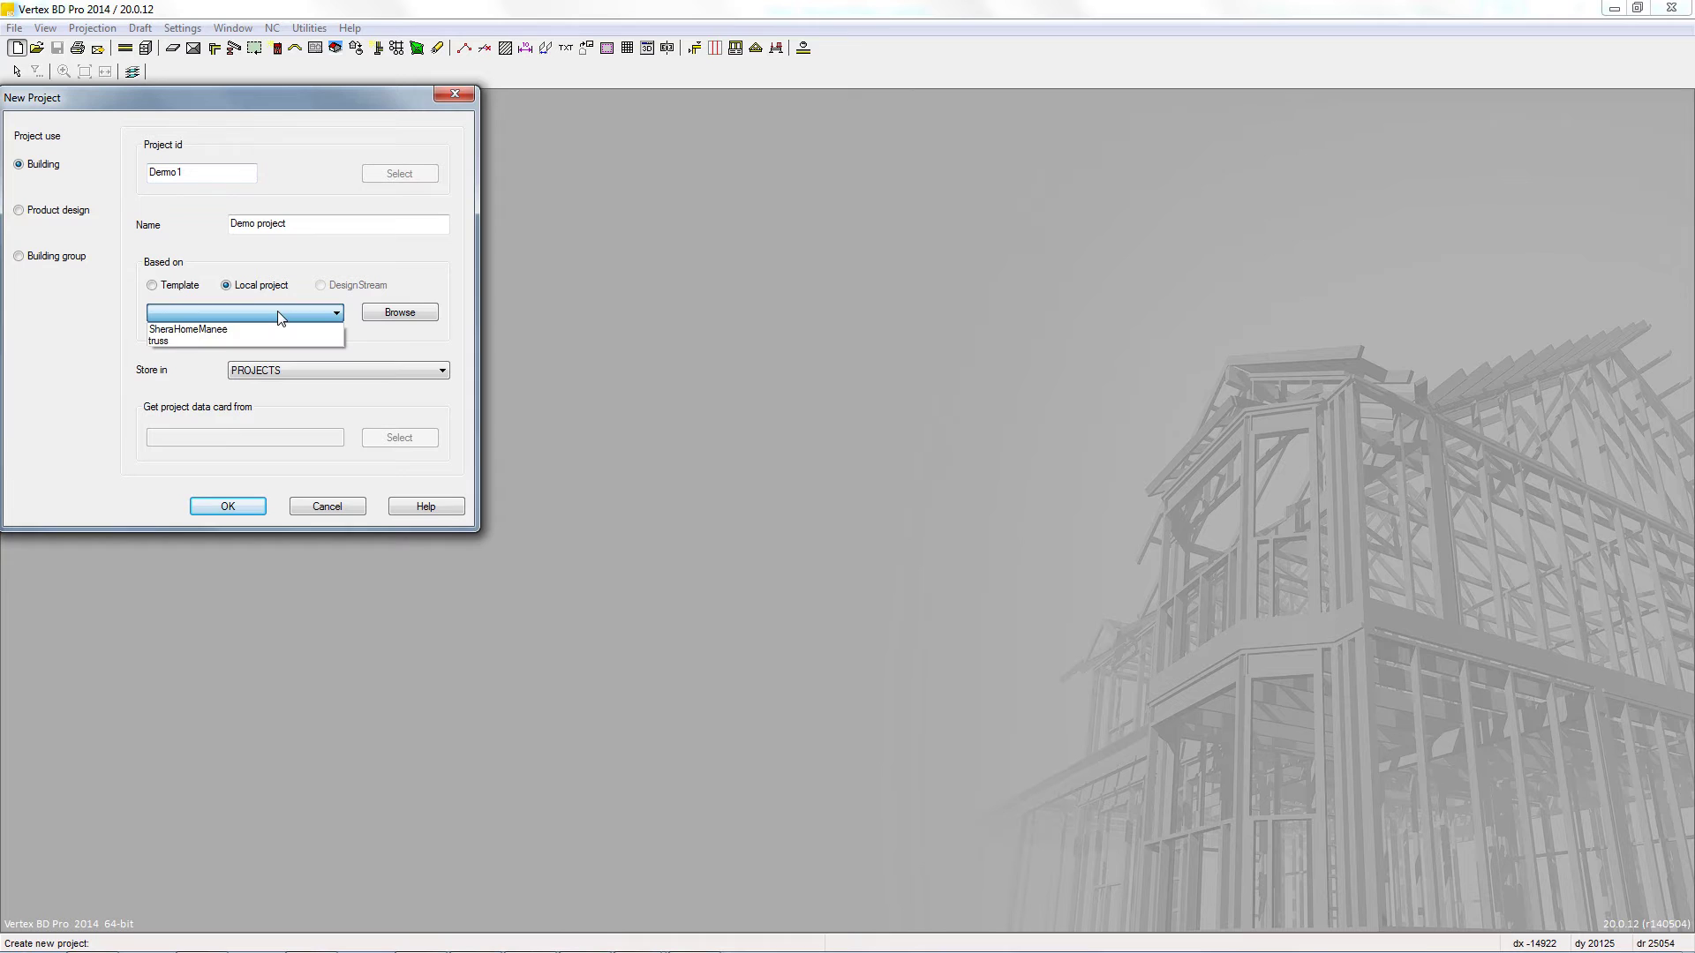
{"action": "left_click", "coordinate": [143, 273]}
{"action": "left_click", "coordinate": [151, 285]}
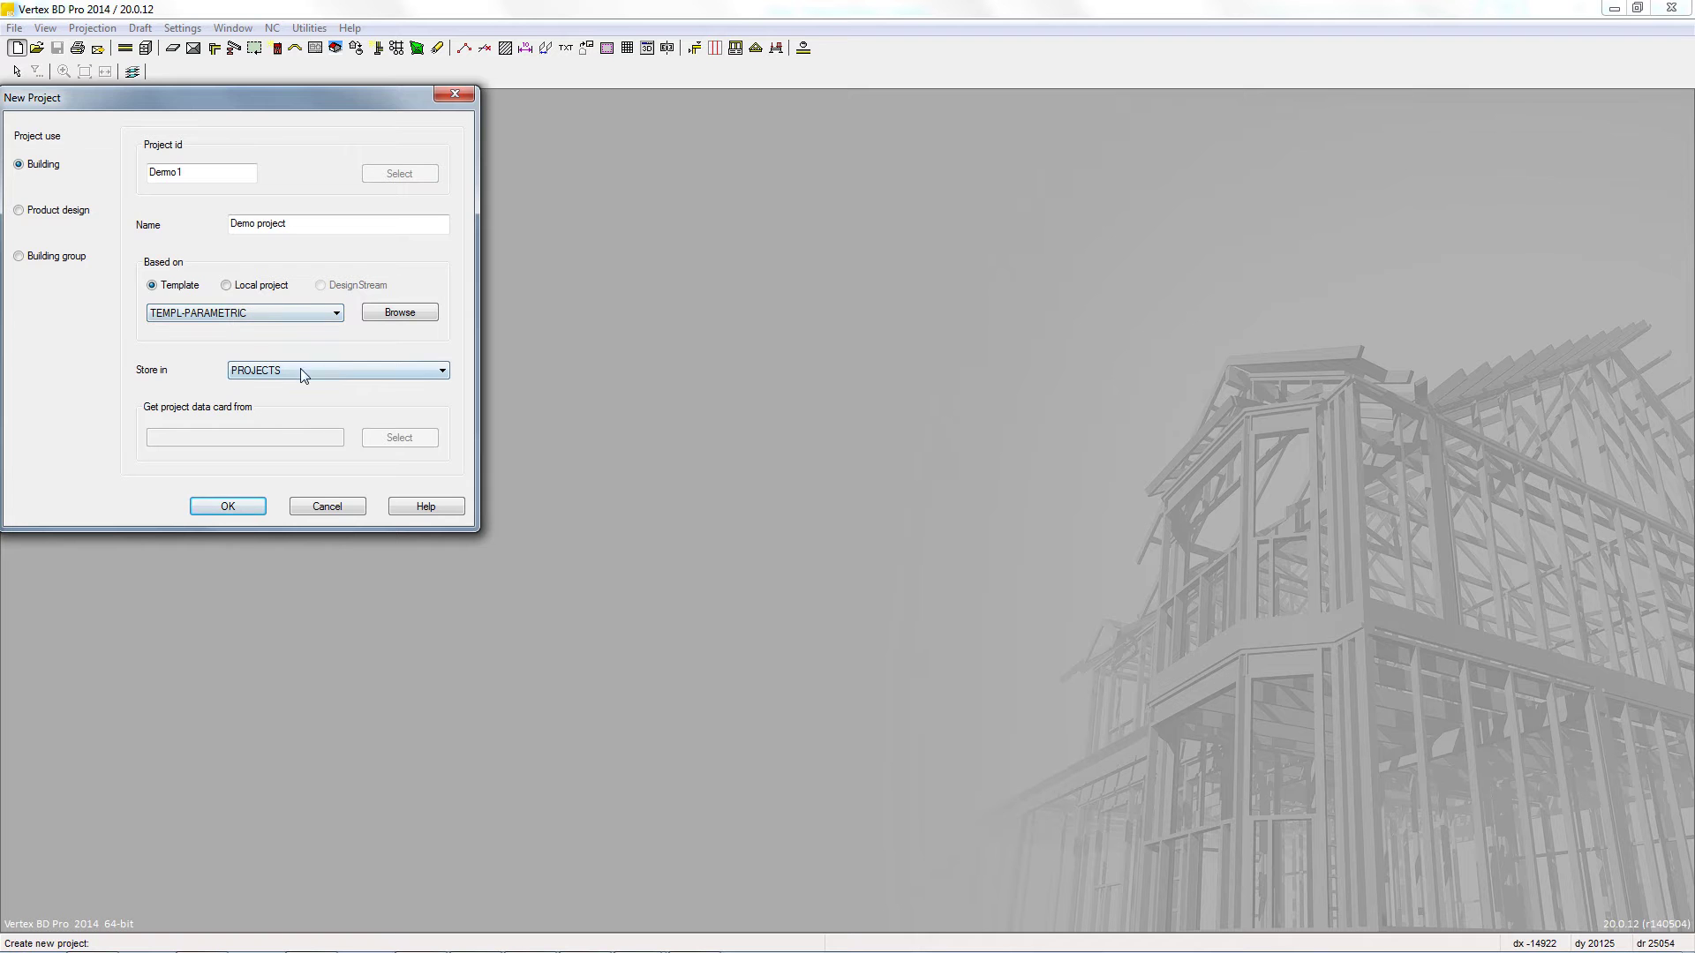
Create project Demo1 and review its building data, contact persons and truss engineering loads.
{"action": "left_click", "coordinate": [230, 507]}
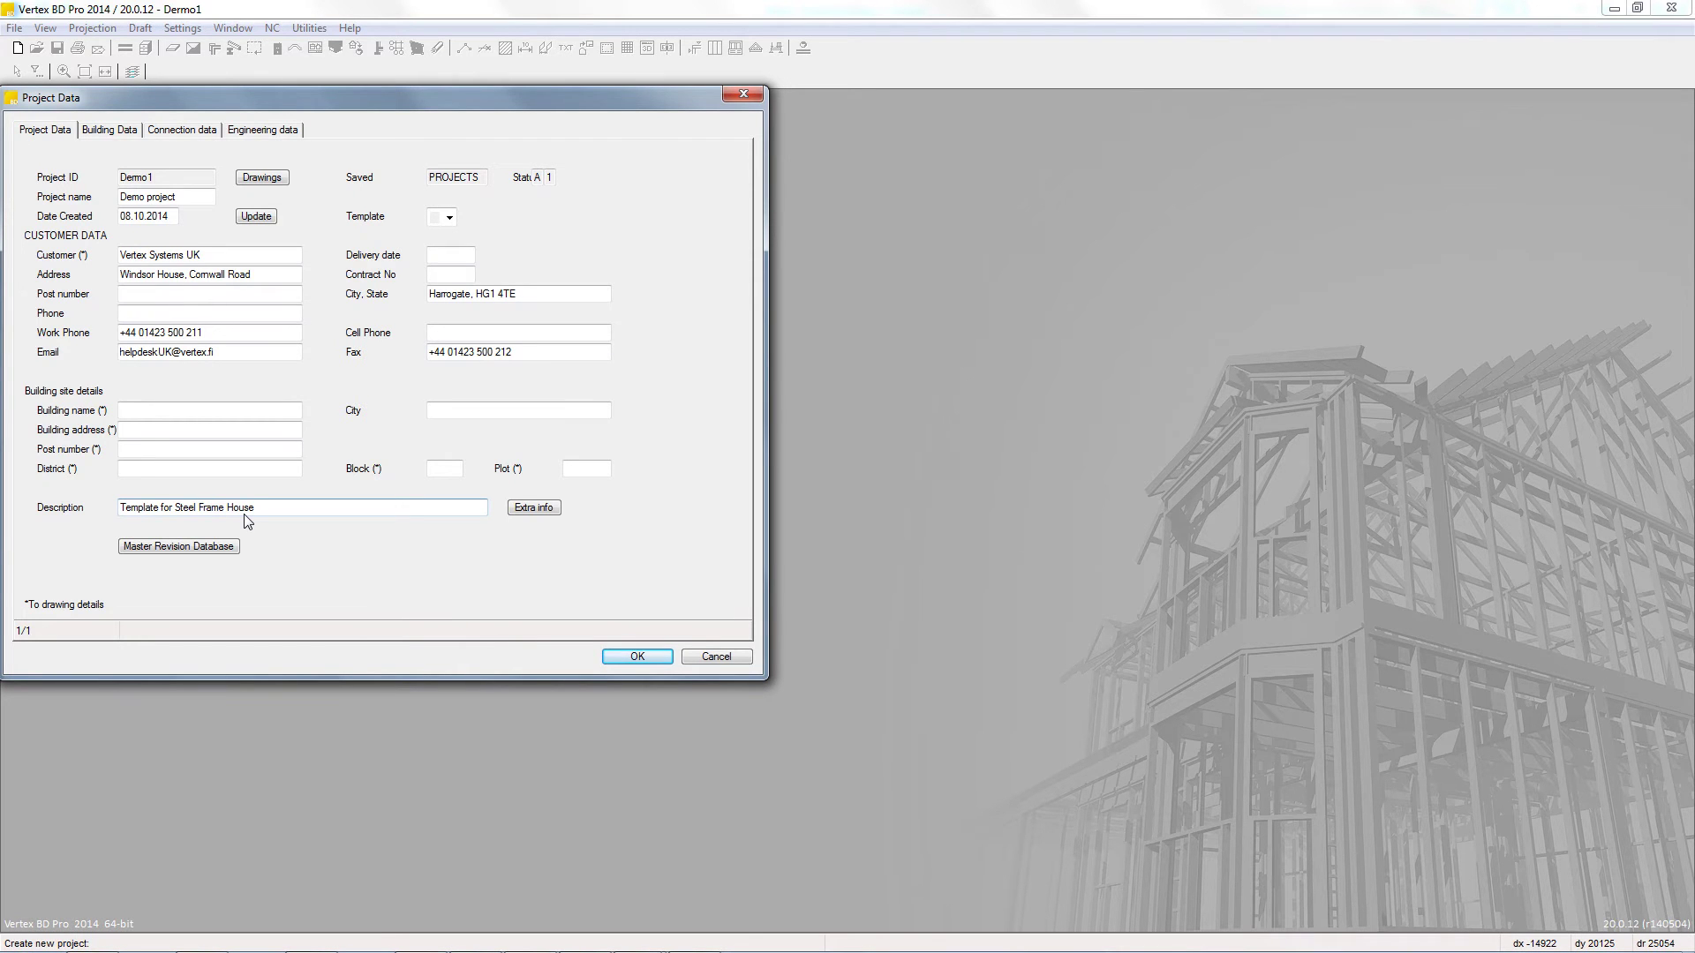
{"action": "left_click", "coordinate": [111, 132]}
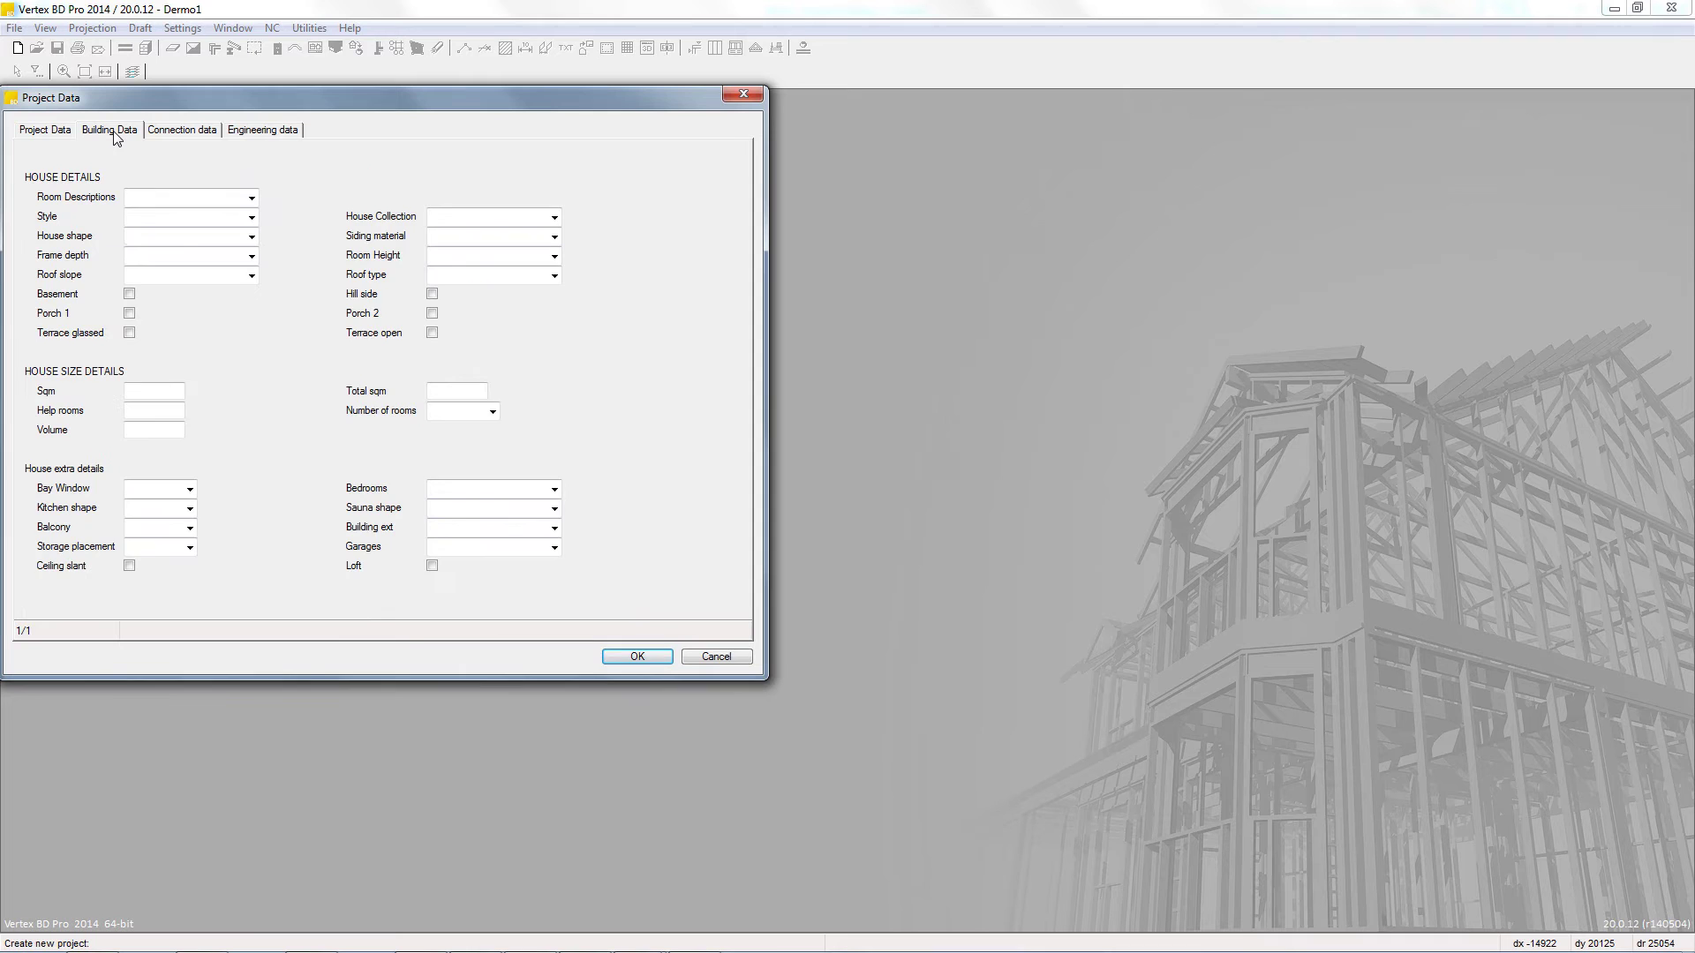
{"action": "left_click", "coordinate": [166, 133]}
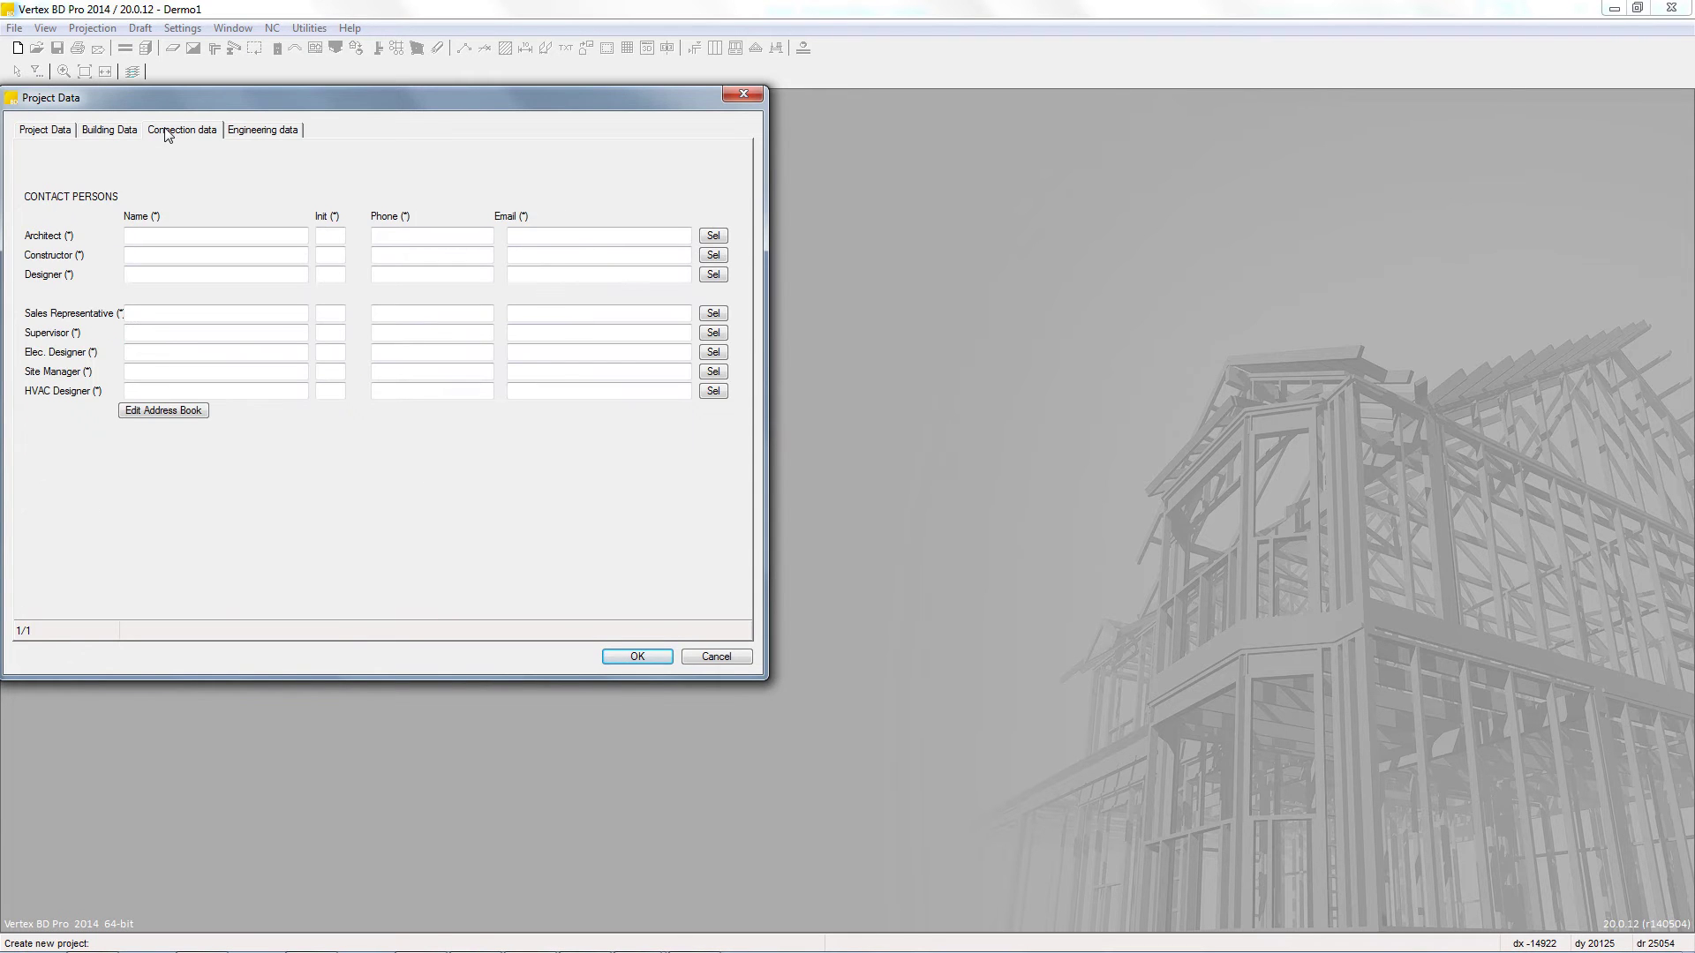
{"action": "left_click", "coordinate": [269, 133]}
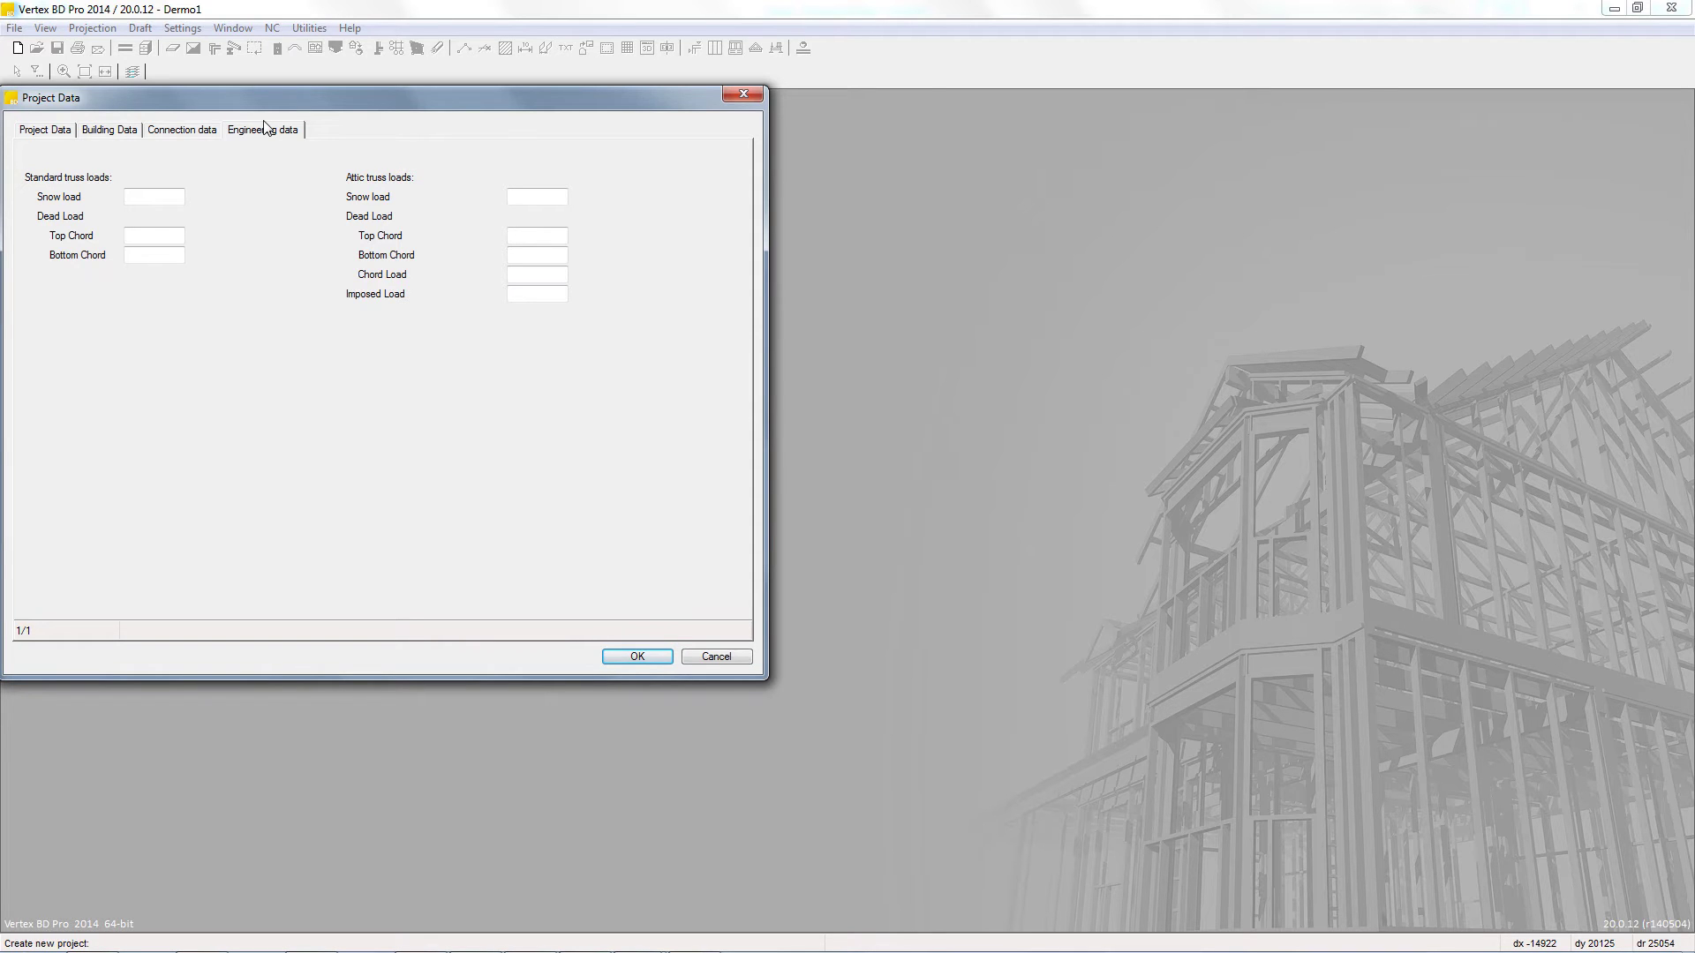
Accept the project data, move the Drwg-Model Pairs palette, and open Ground floor walls.
{"action": "left_click", "coordinate": [636, 656]}
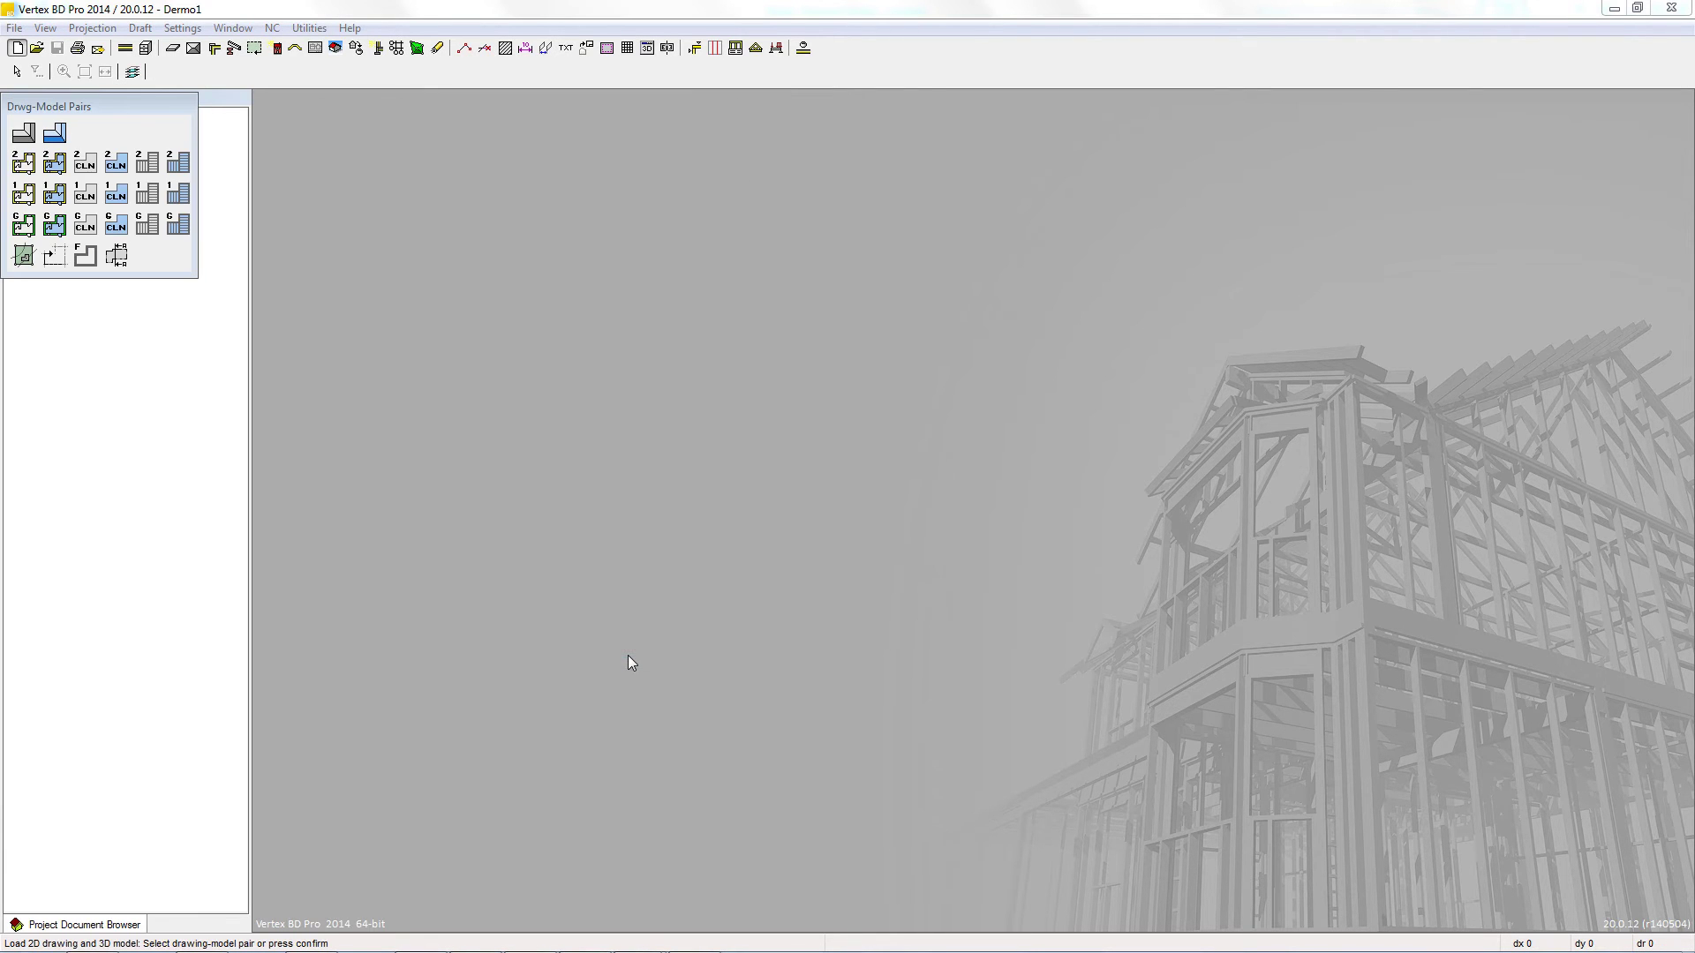
{"action": "left_click_drag", "start_coordinate": [115, 106], "coordinate": [544, 193]}
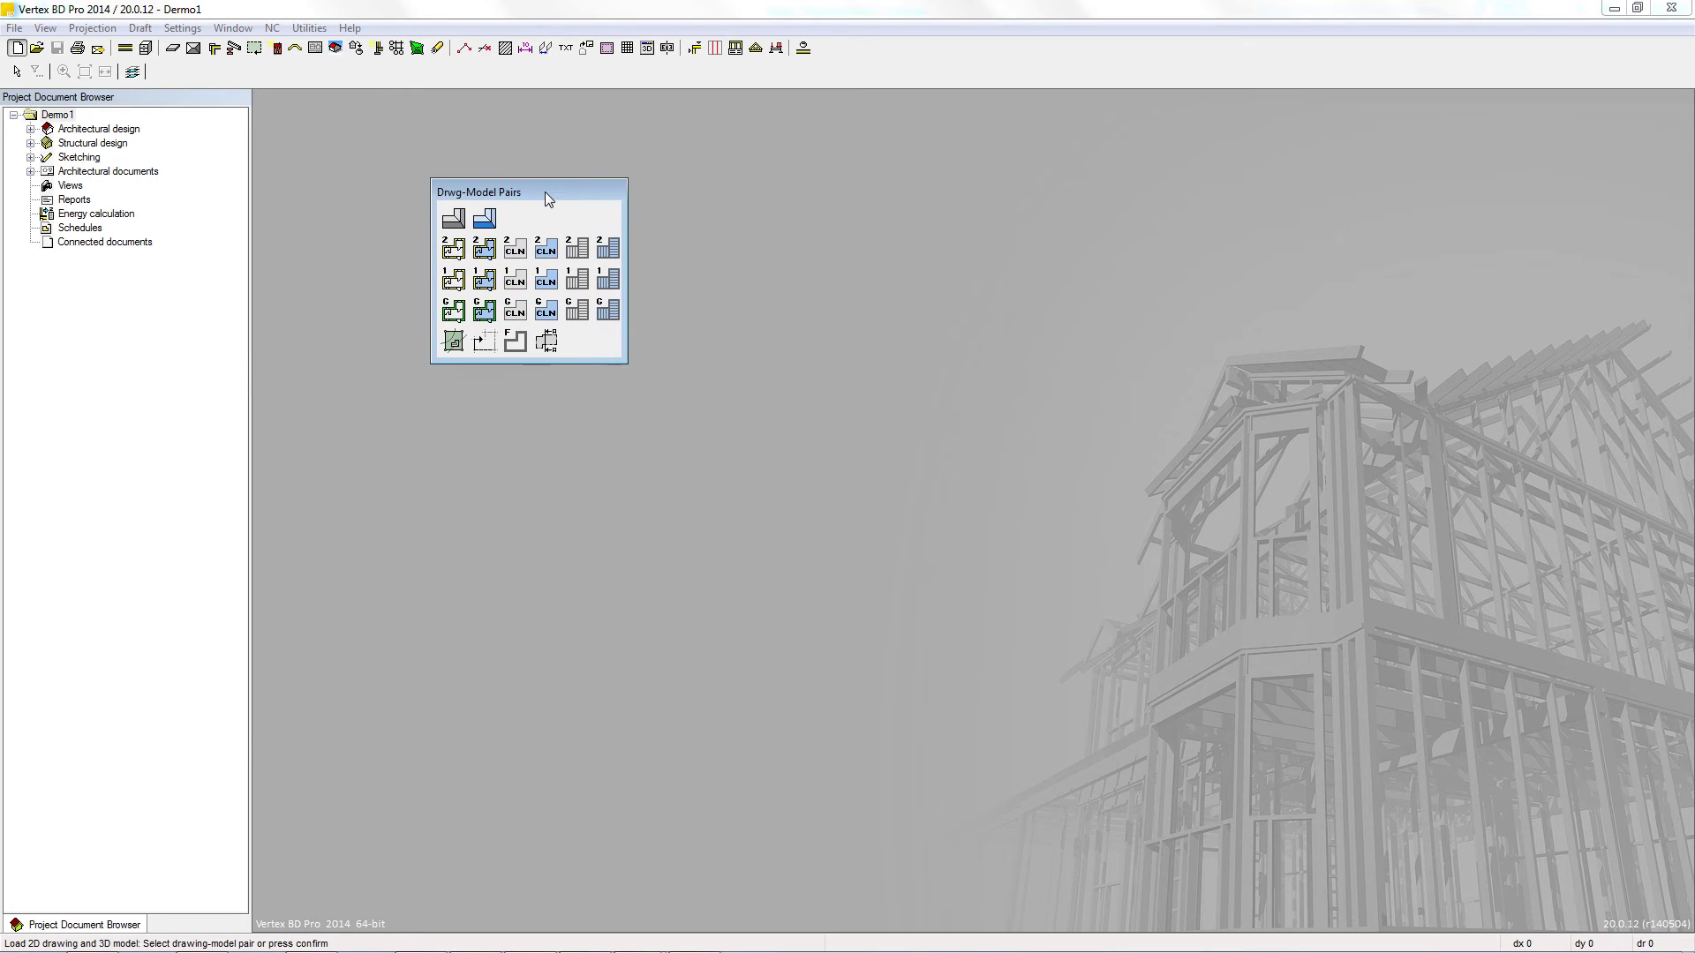
{"action": "left_click", "coordinate": [454, 320]}
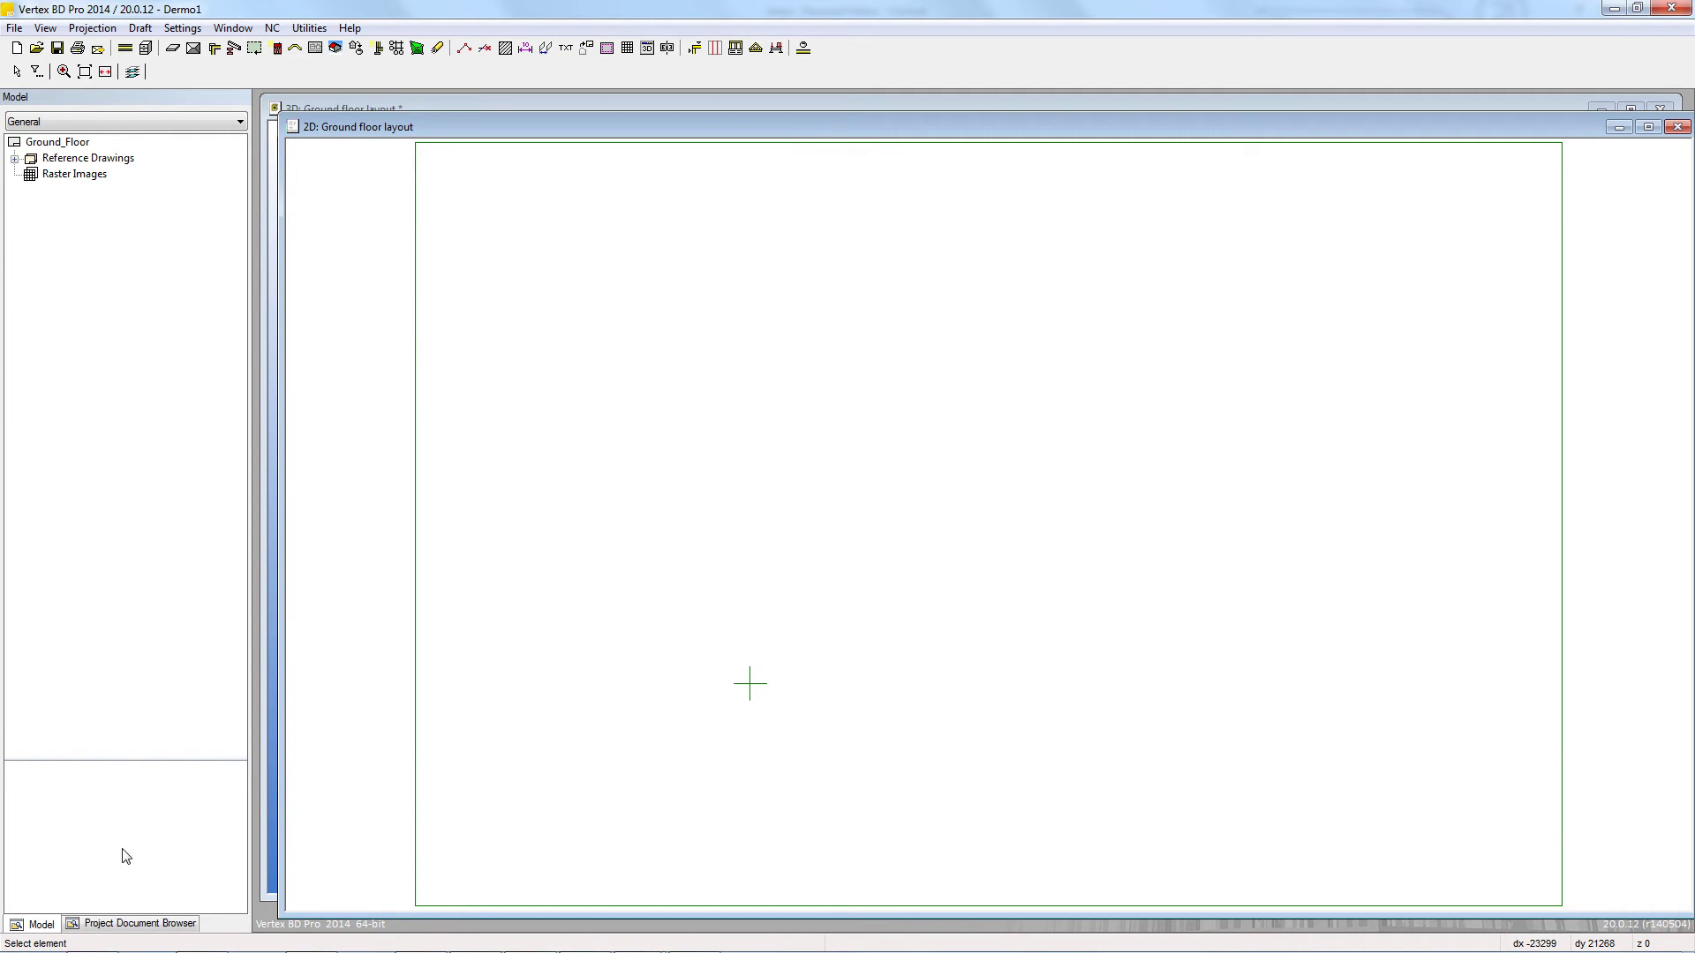
Expand Architectural design, Structural design, Sketching, Architectural documents and Sheets in the Project Document Browser.
{"action": "left_click", "coordinate": [134, 924]}
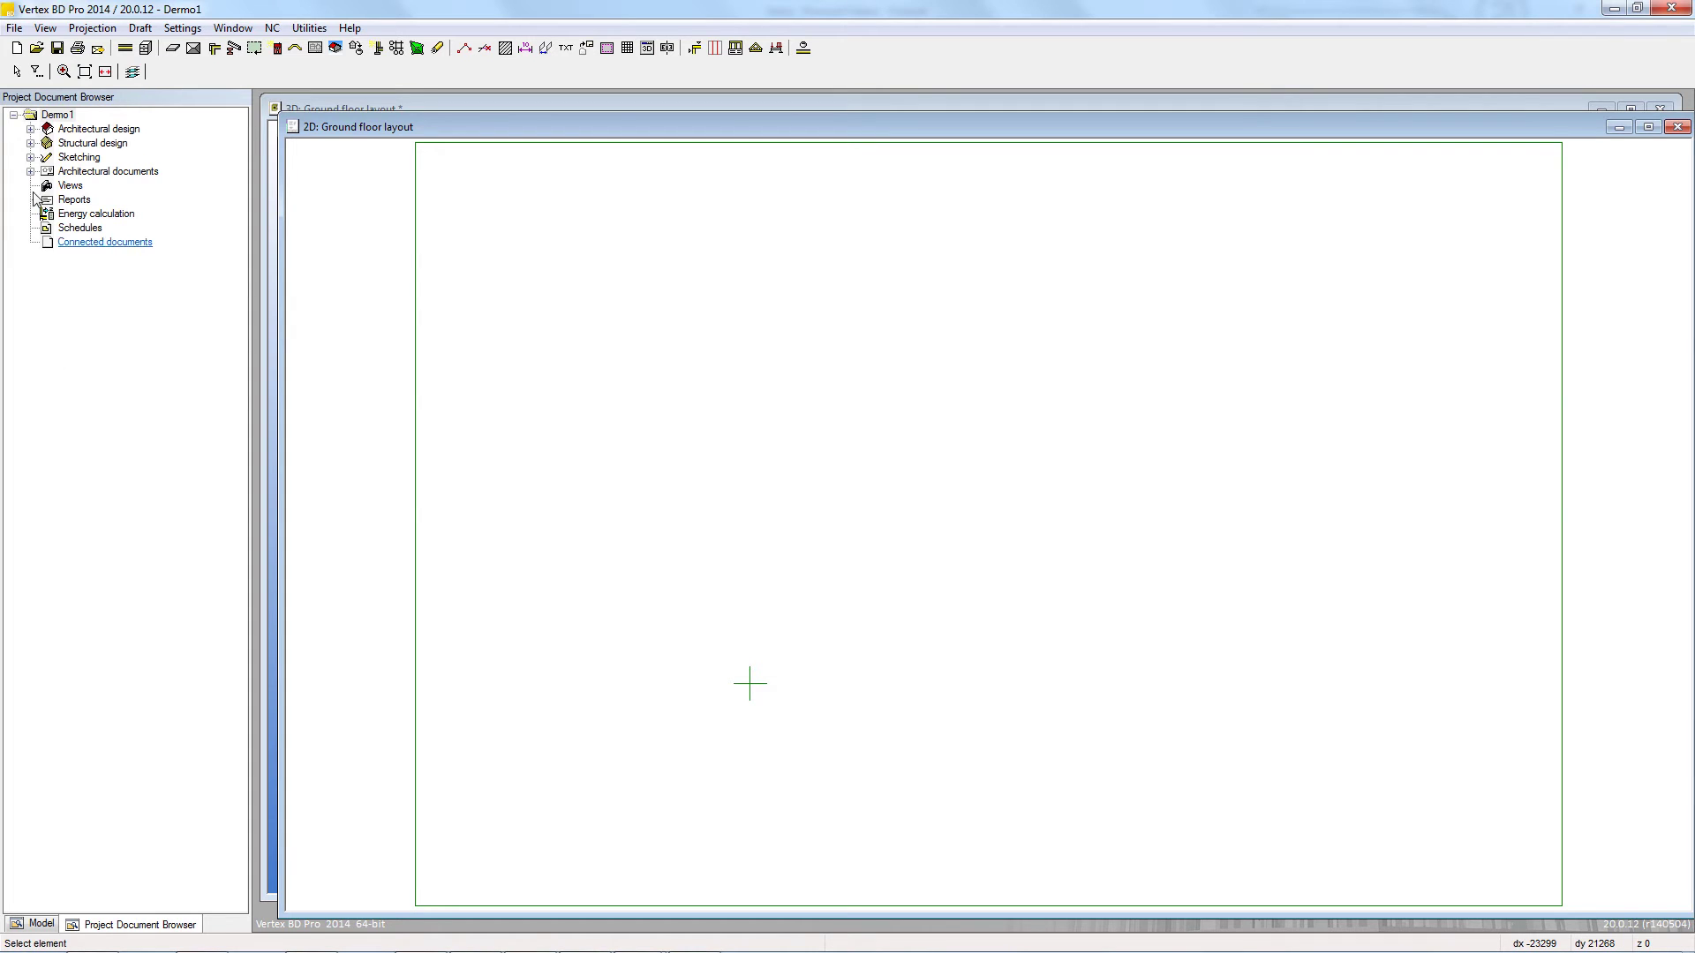
{"action": "left_click", "coordinate": [30, 142]}
{"action": "left_click", "coordinate": [30, 128]}
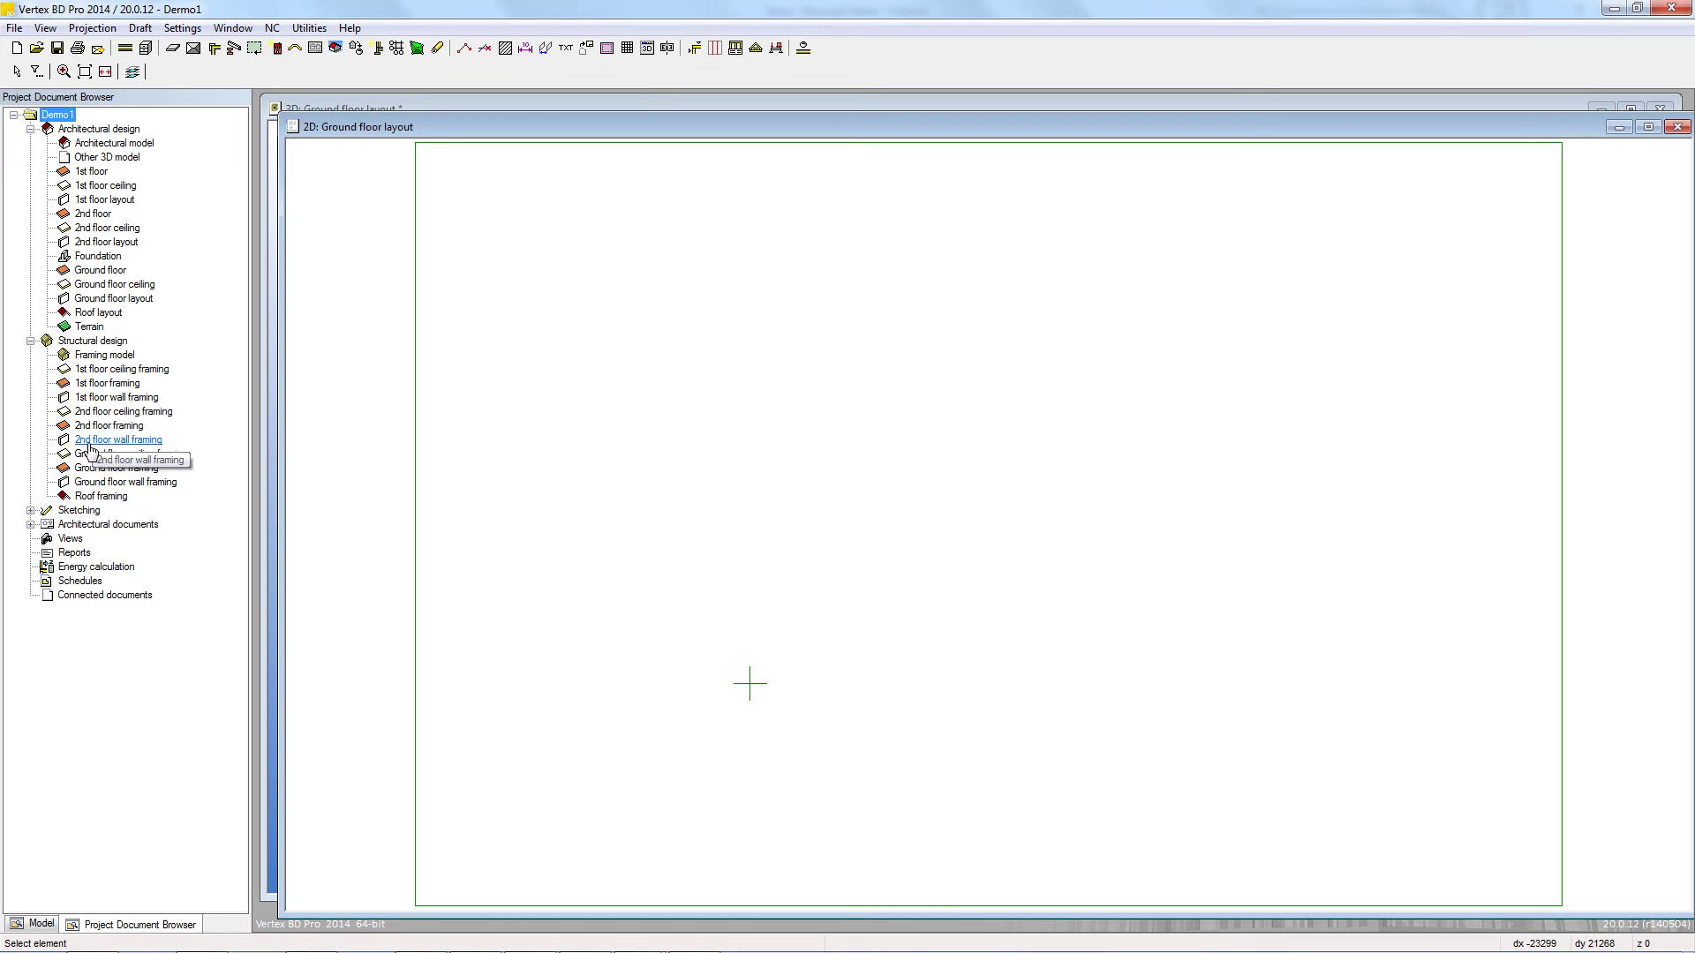
{"action": "left_click", "coordinate": [30, 511]}
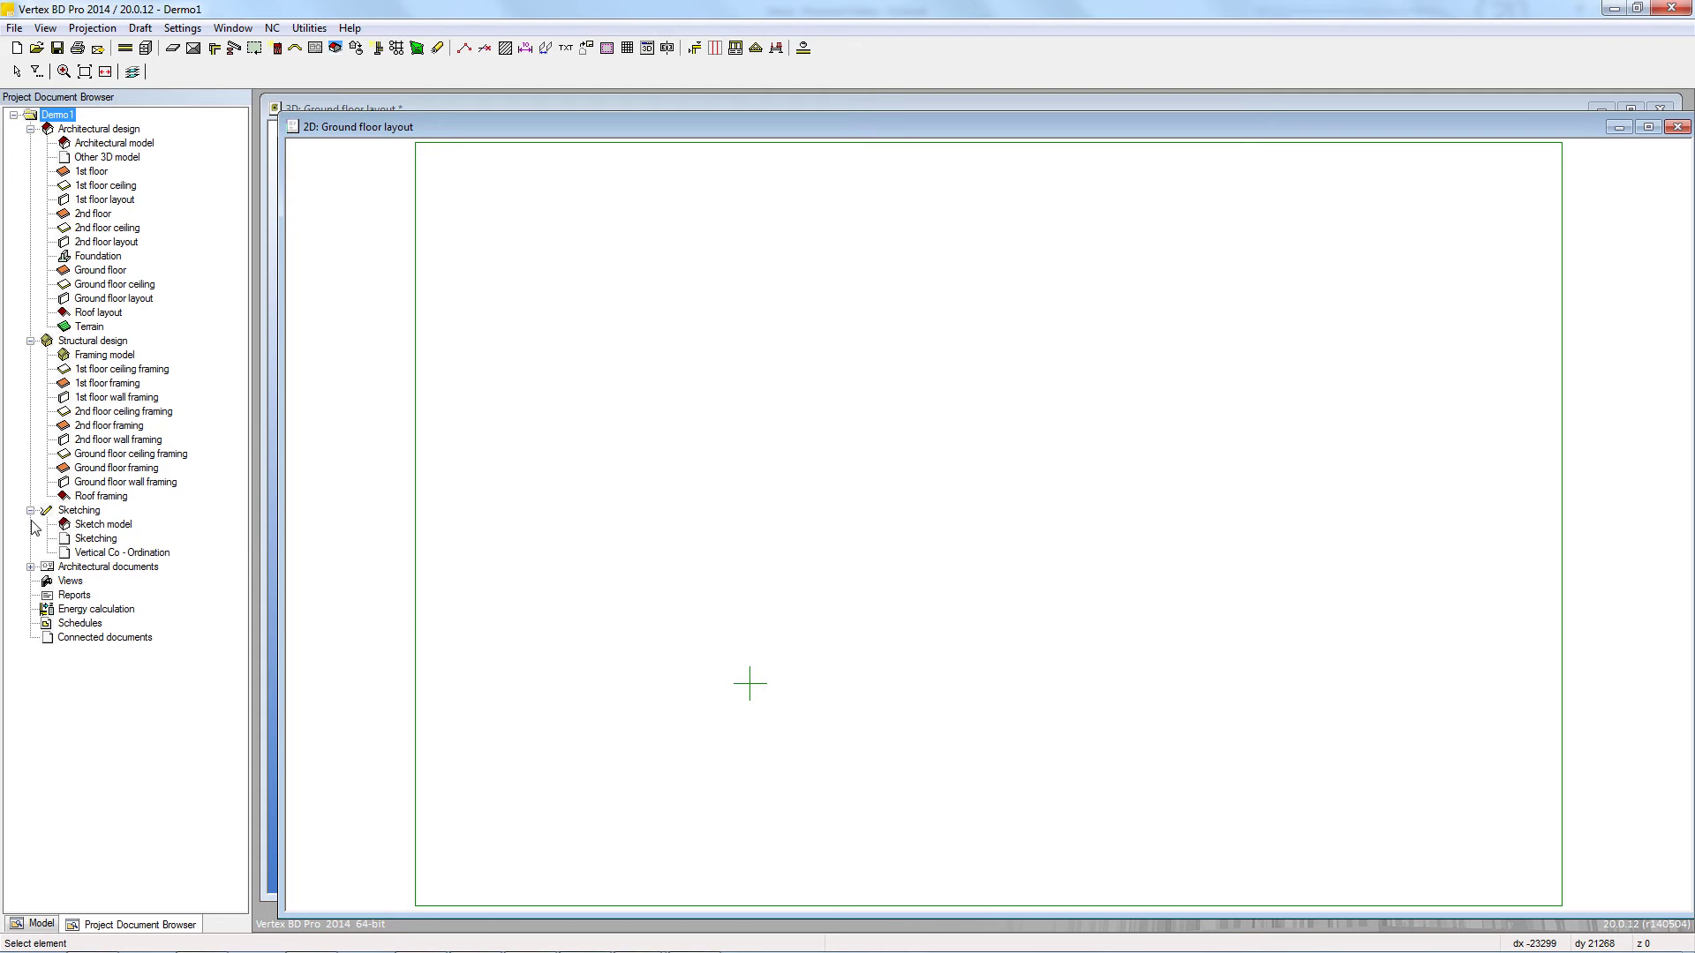
{"action": "left_click", "coordinate": [30, 566]}
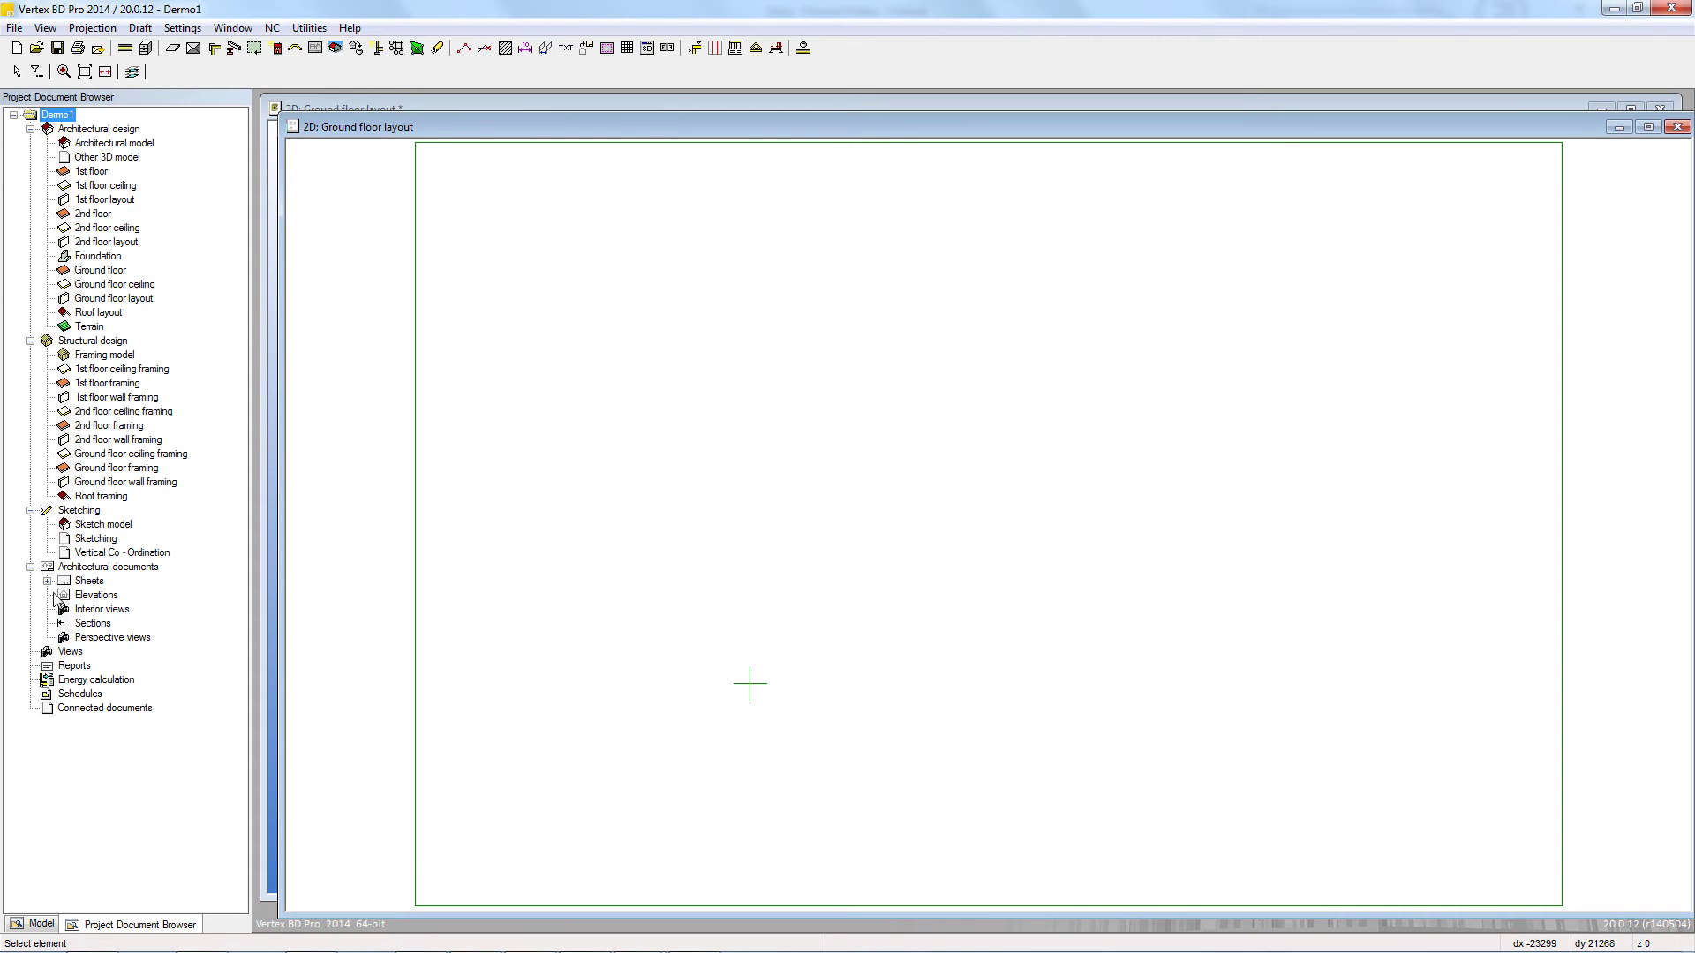
{"action": "left_click", "coordinate": [48, 580]}
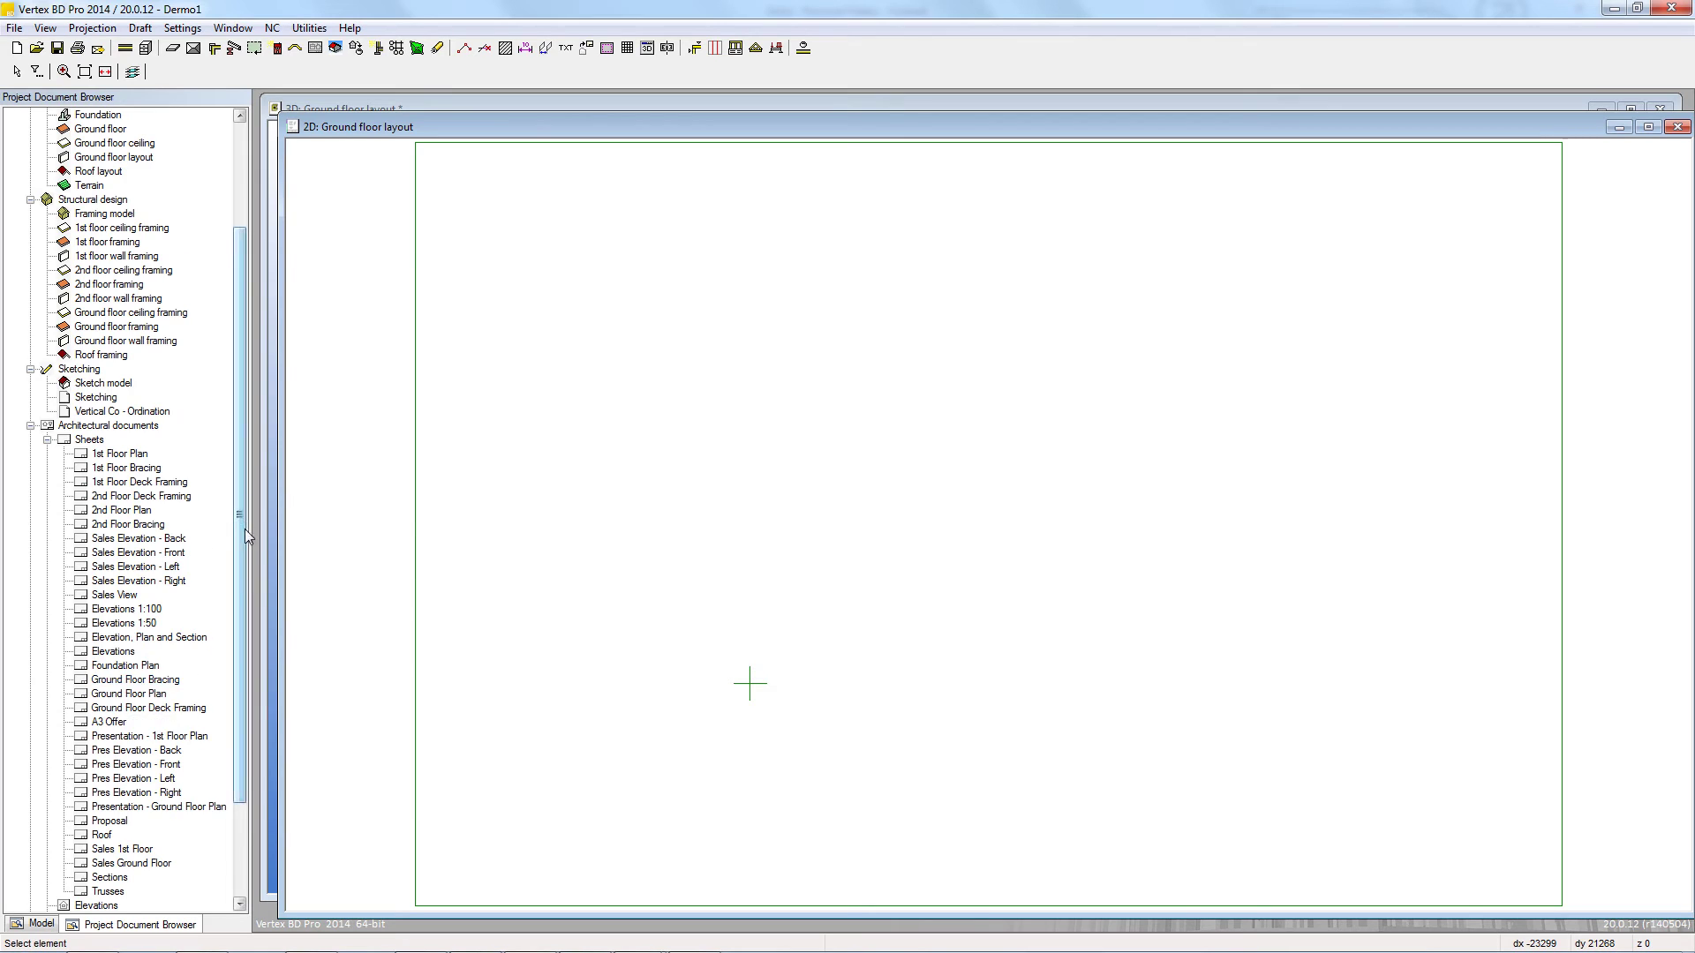
{"action": "left_click_drag", "start_coordinate": [246, 528], "coordinate": [245, 675]}
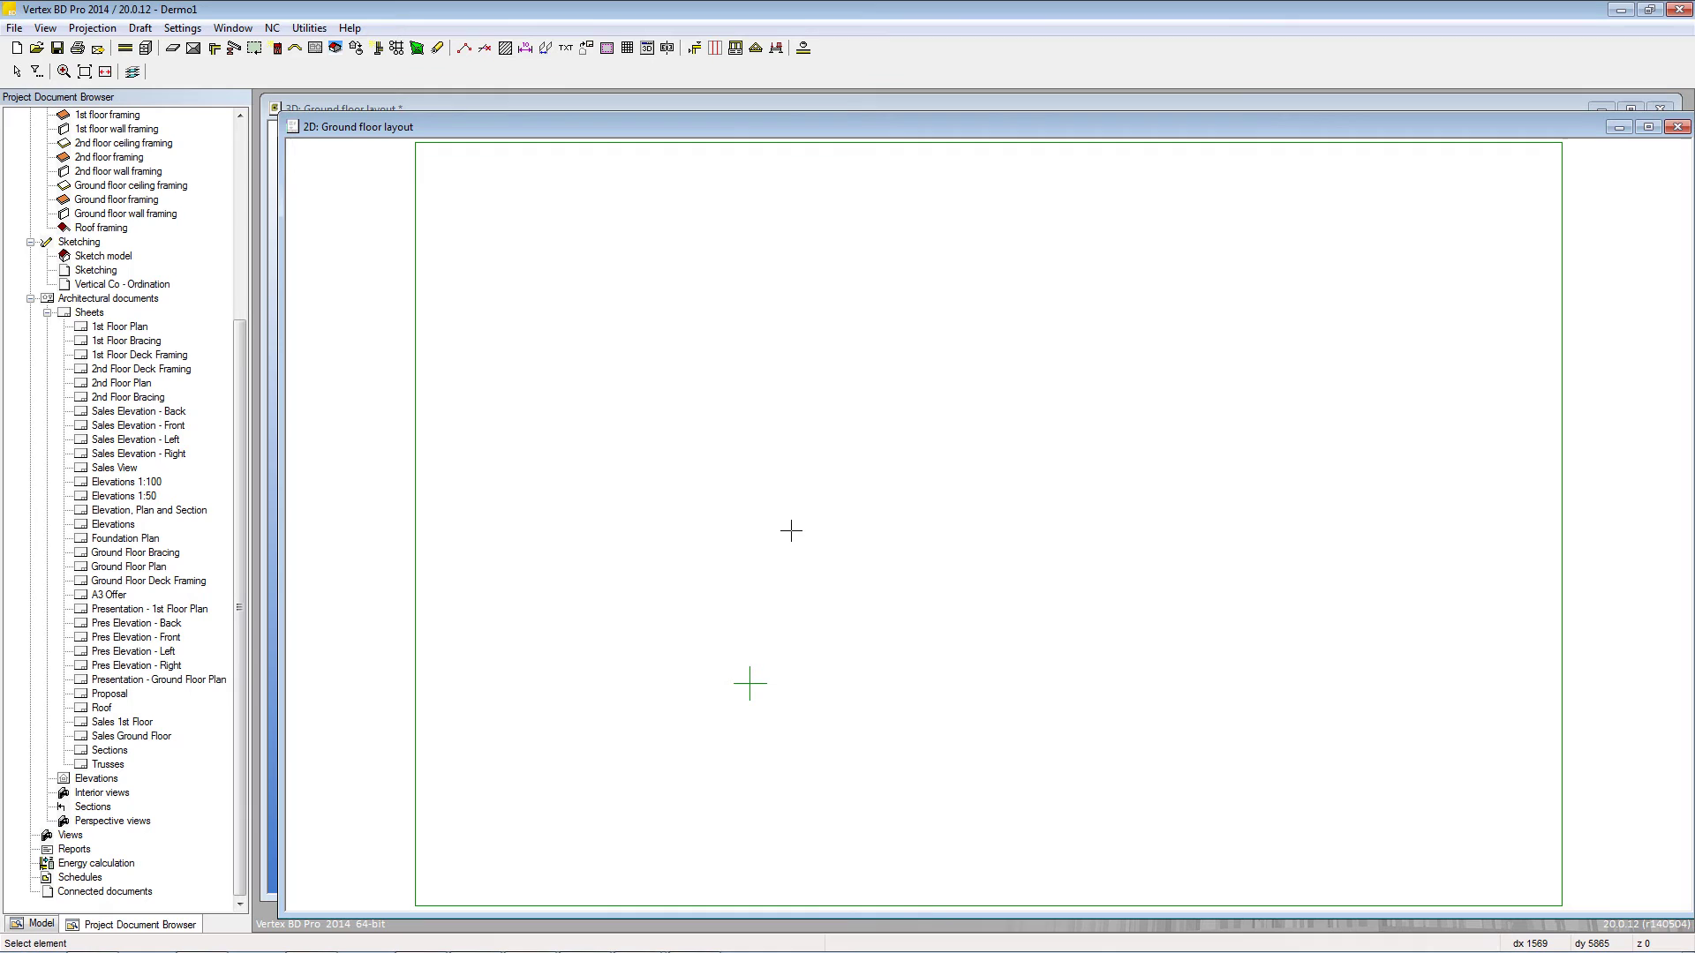
In Select Active Pairs, untick the 2nd and 1st floor rows, keeping ground floor pairs active.
{"action": "left_click", "coordinate": [14, 27]}
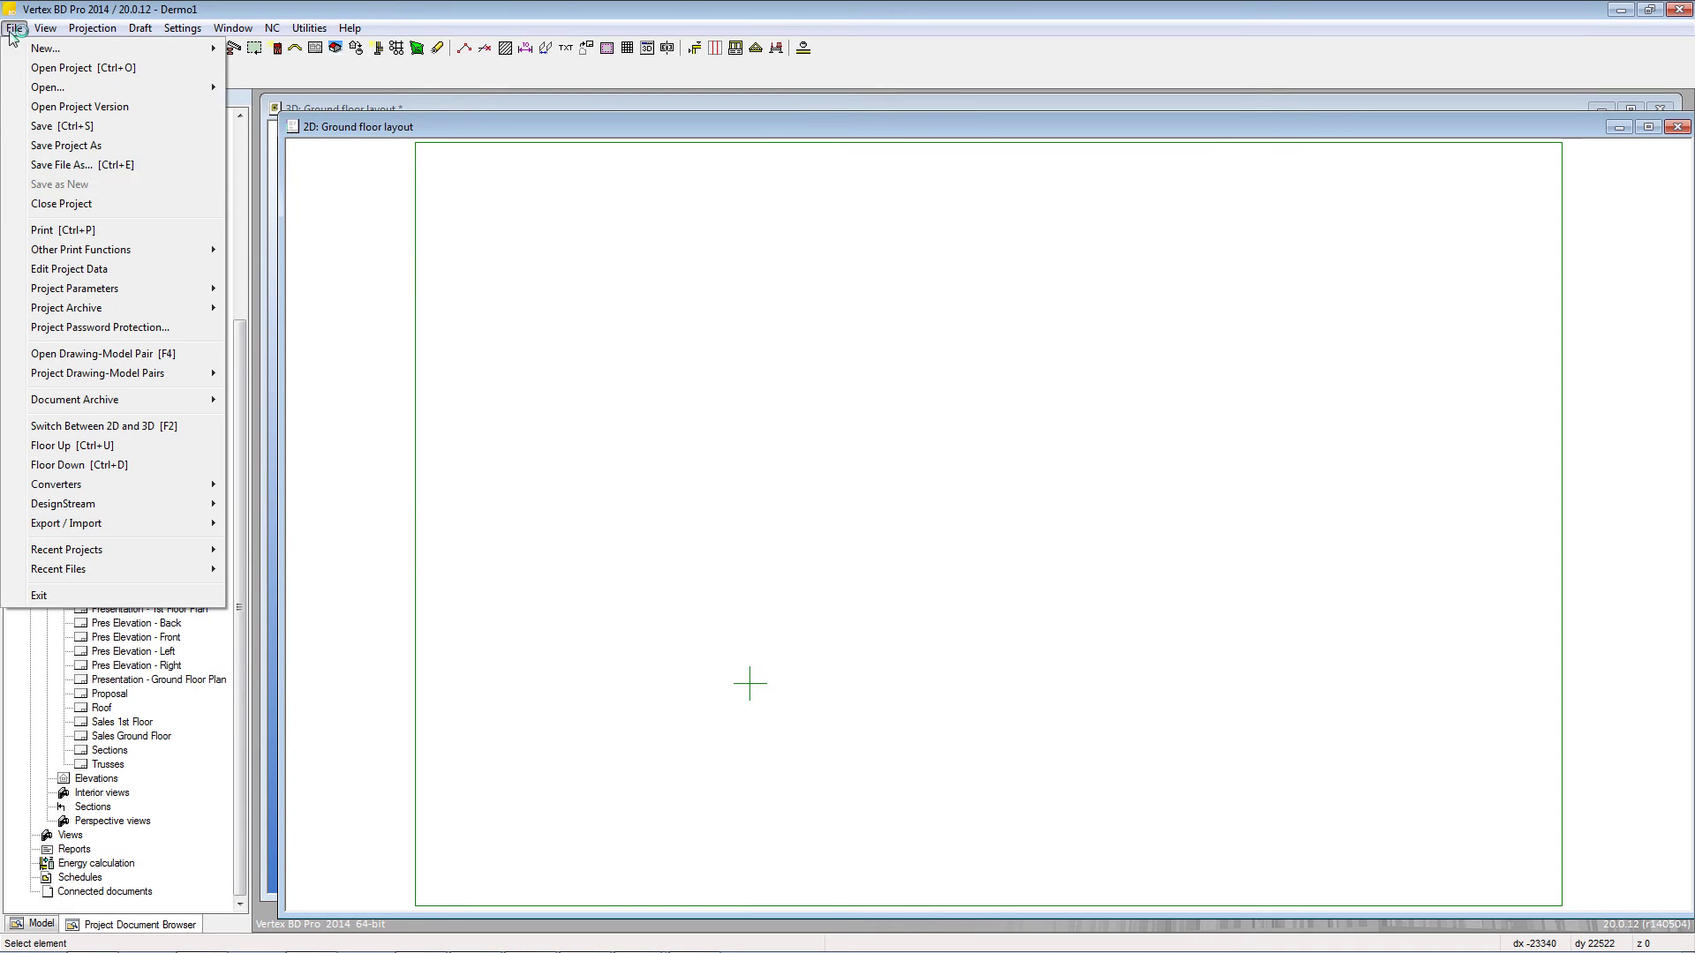
{"action": "mouse_move", "coordinate": [62, 373]}
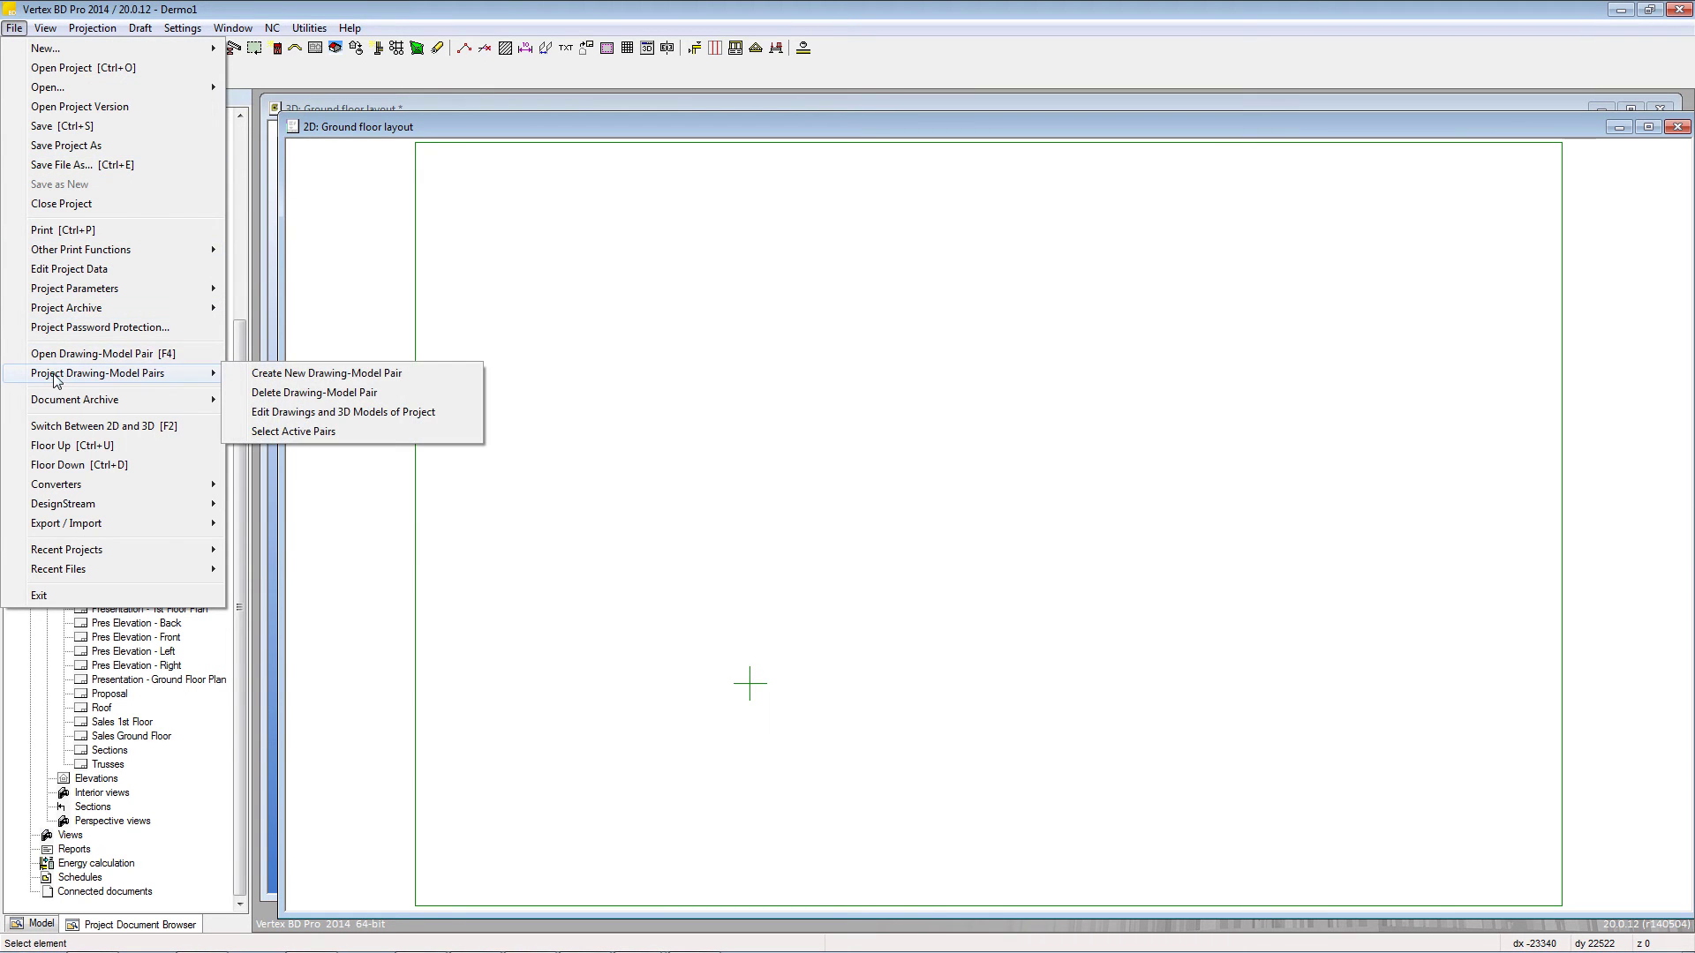
{"action": "left_click", "coordinate": [326, 431]}
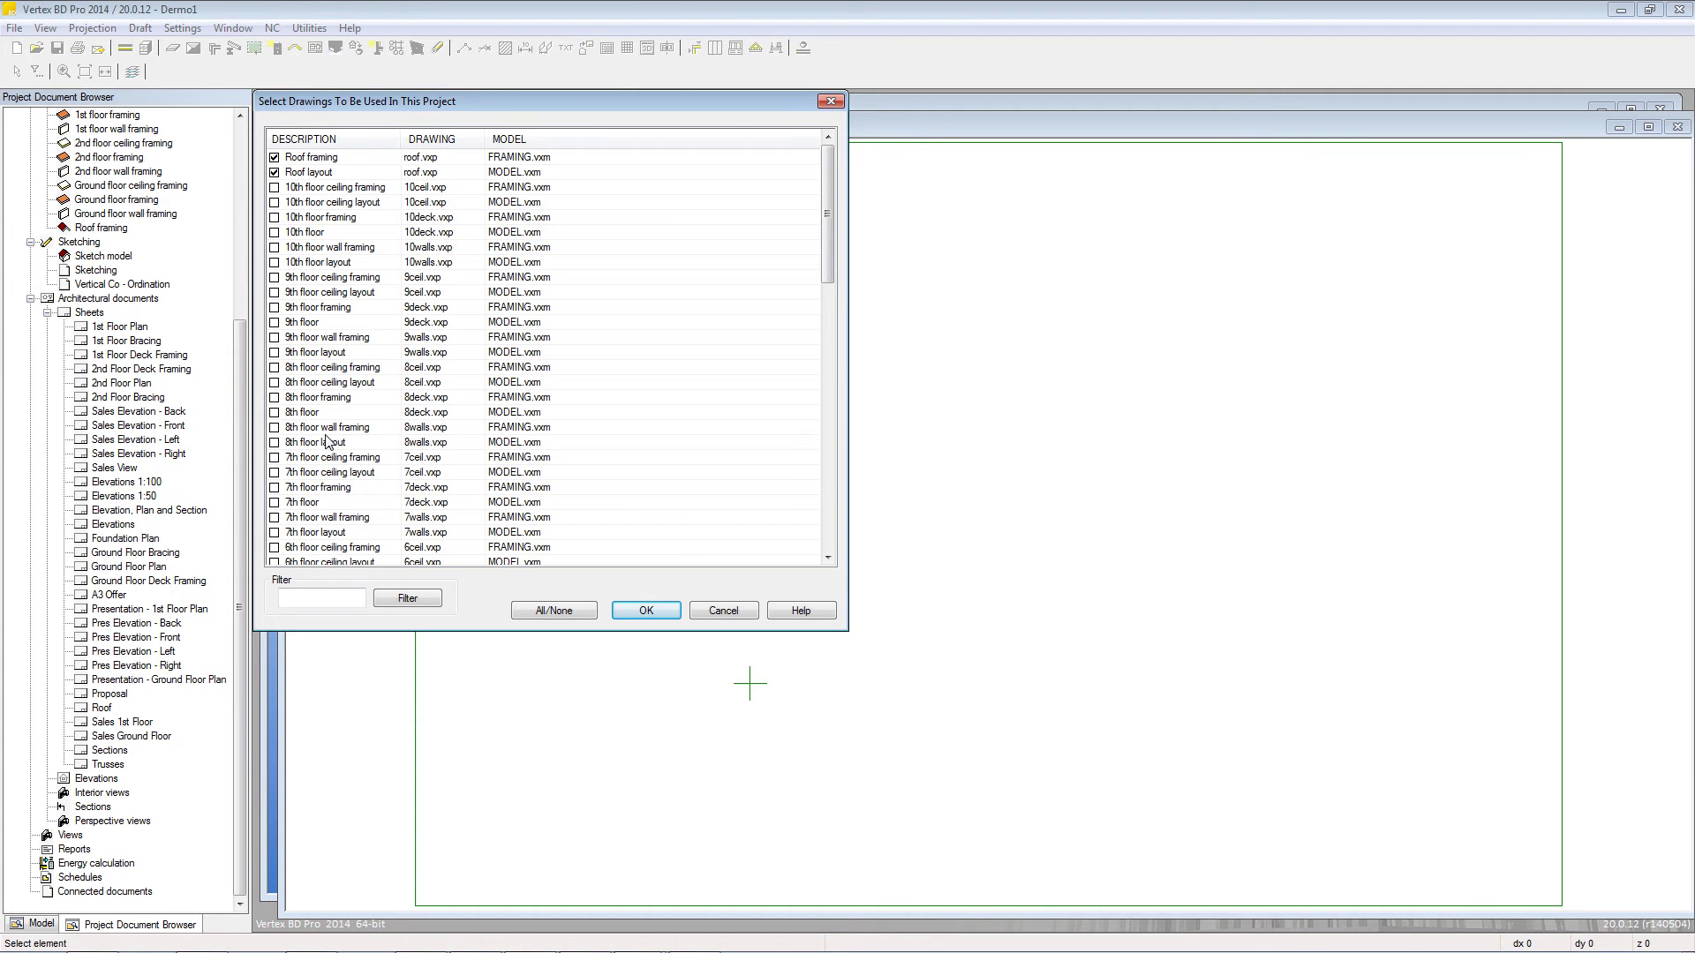
{"action": "scroll", "coordinate": [294, 395], "scroll_direction": "down", "scroll_amount": 16}
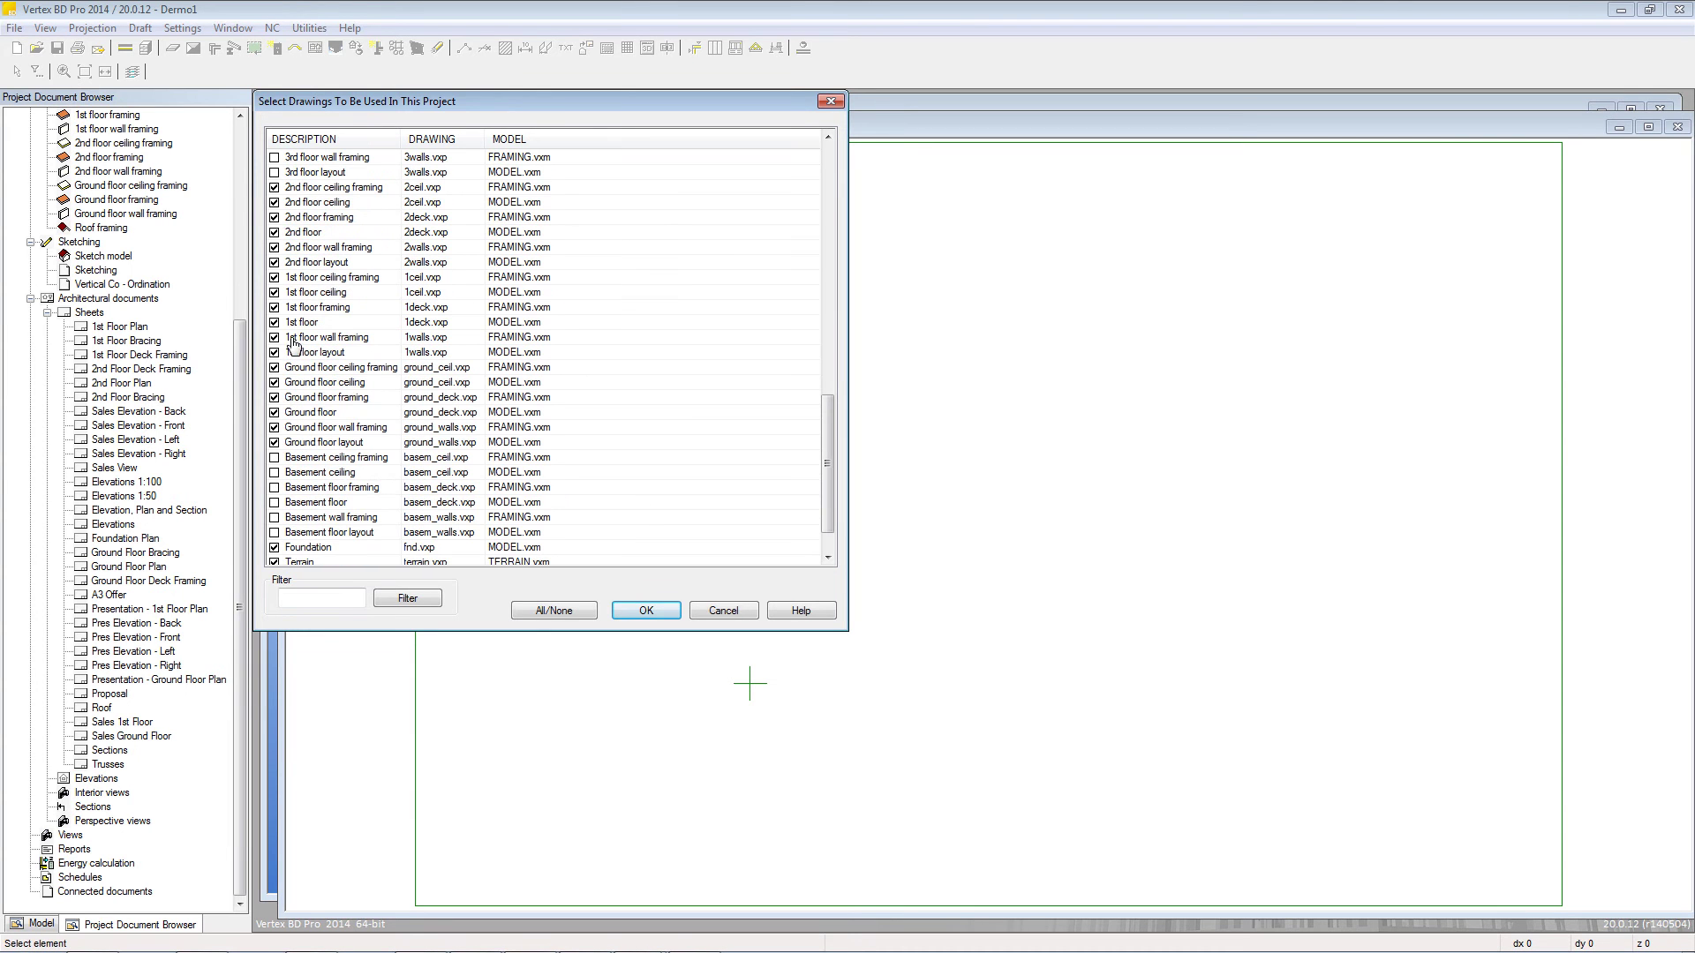
{"action": "scroll", "coordinate": [284, 362], "scroll_direction": "up", "scroll_amount": 1}
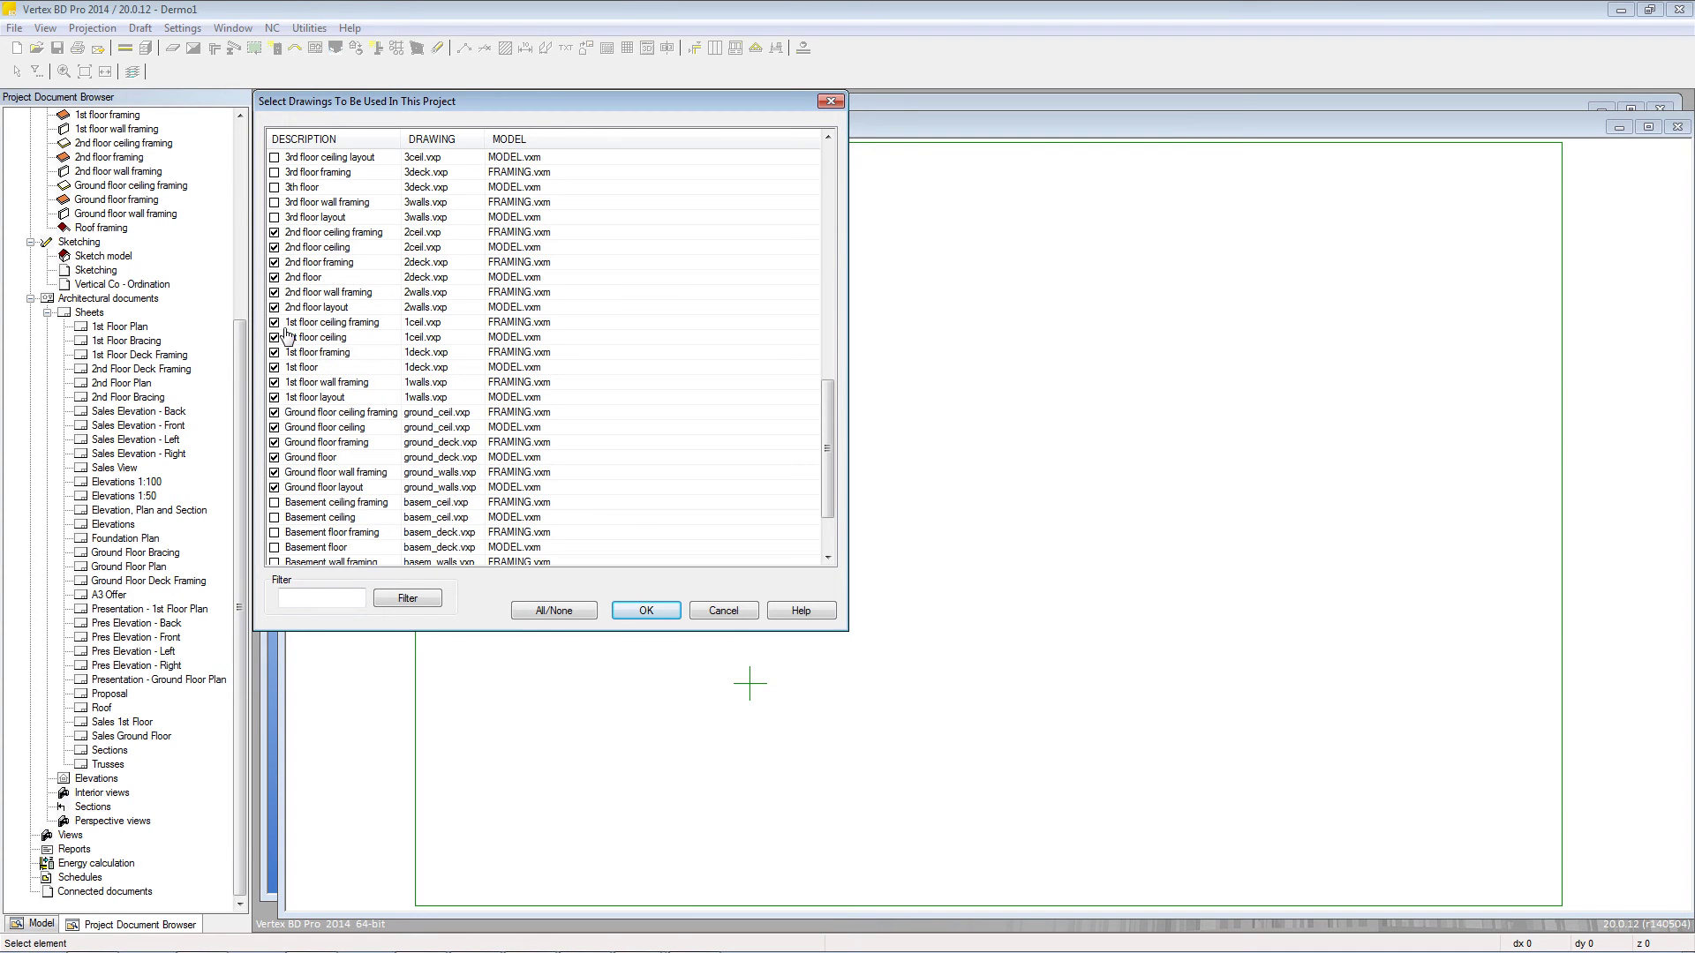
{"action": "left_click", "coordinate": [274, 232]}
{"action": "left_click", "coordinate": [274, 397], "text": "shift"}
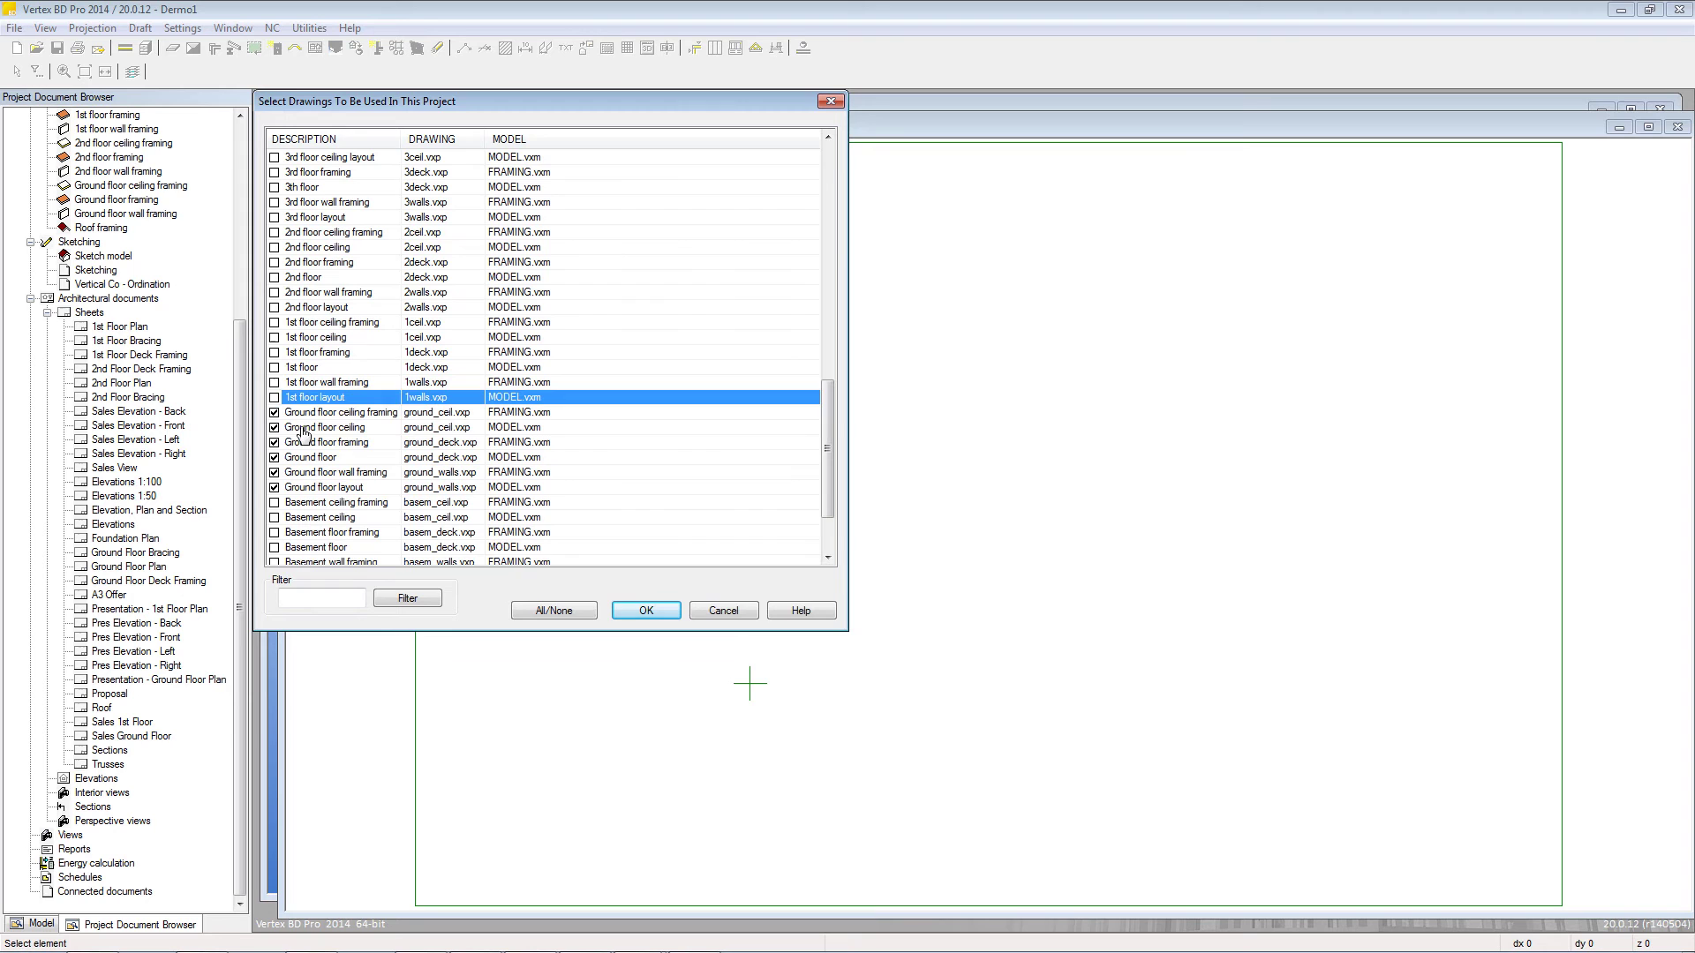
{"action": "left_click", "coordinate": [647, 611]}
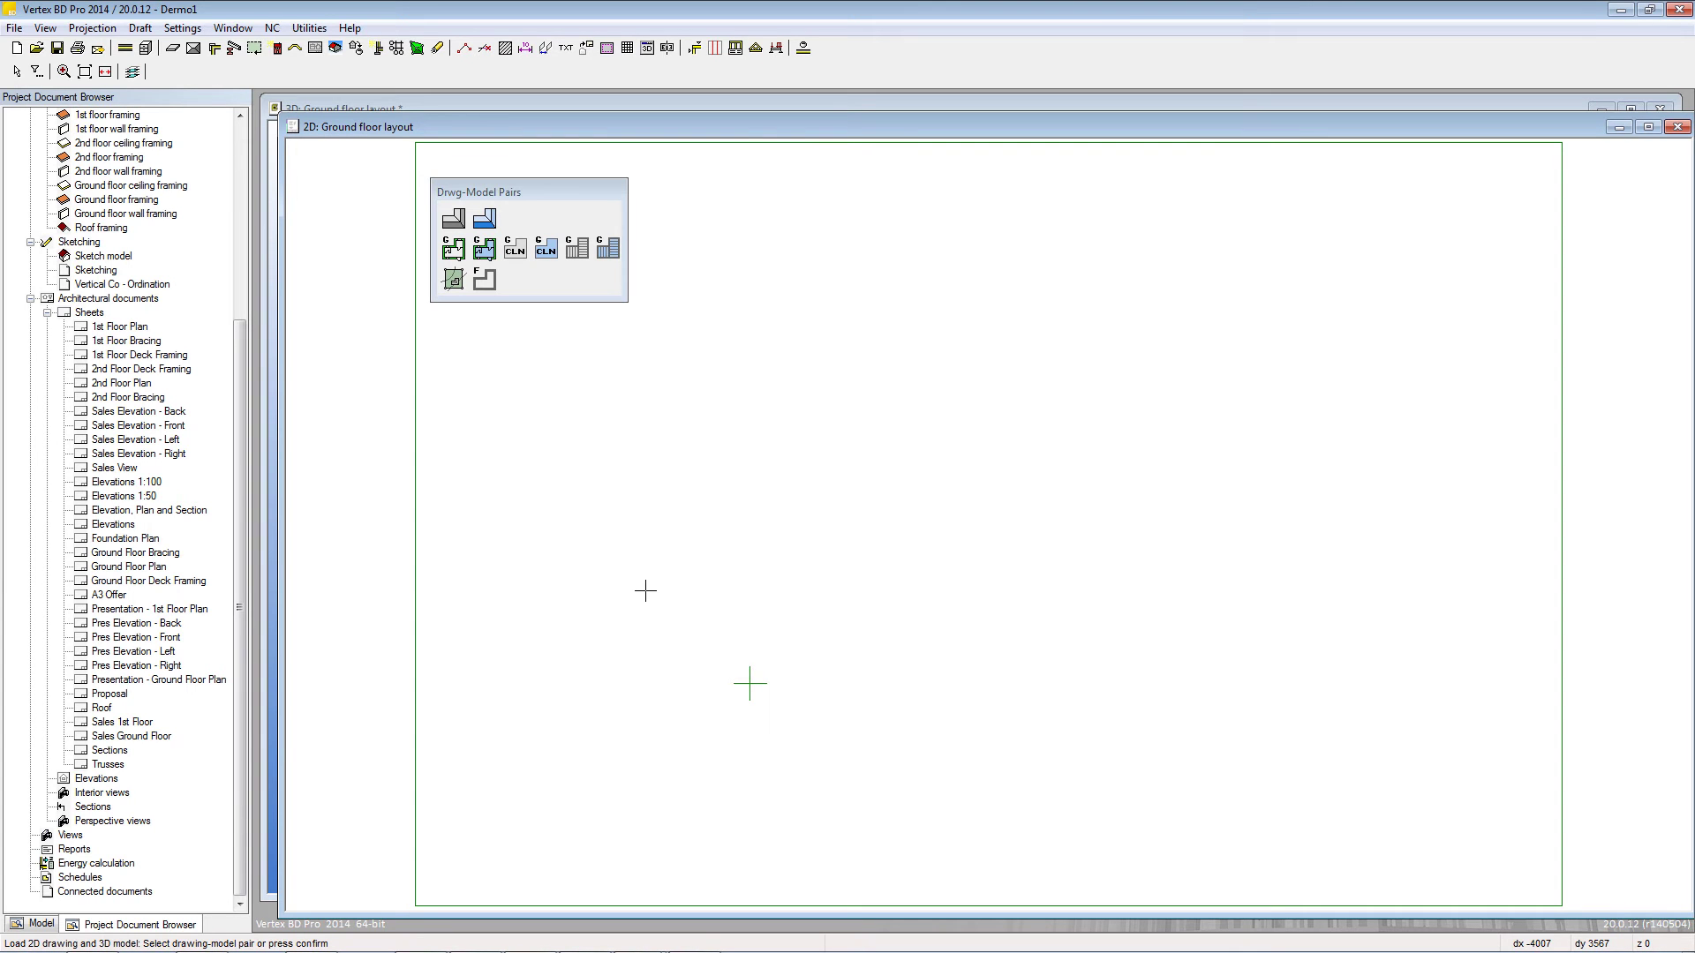
{"action": "left_click_drag", "start_coordinate": [234, 363], "coordinate": [259, 167]}
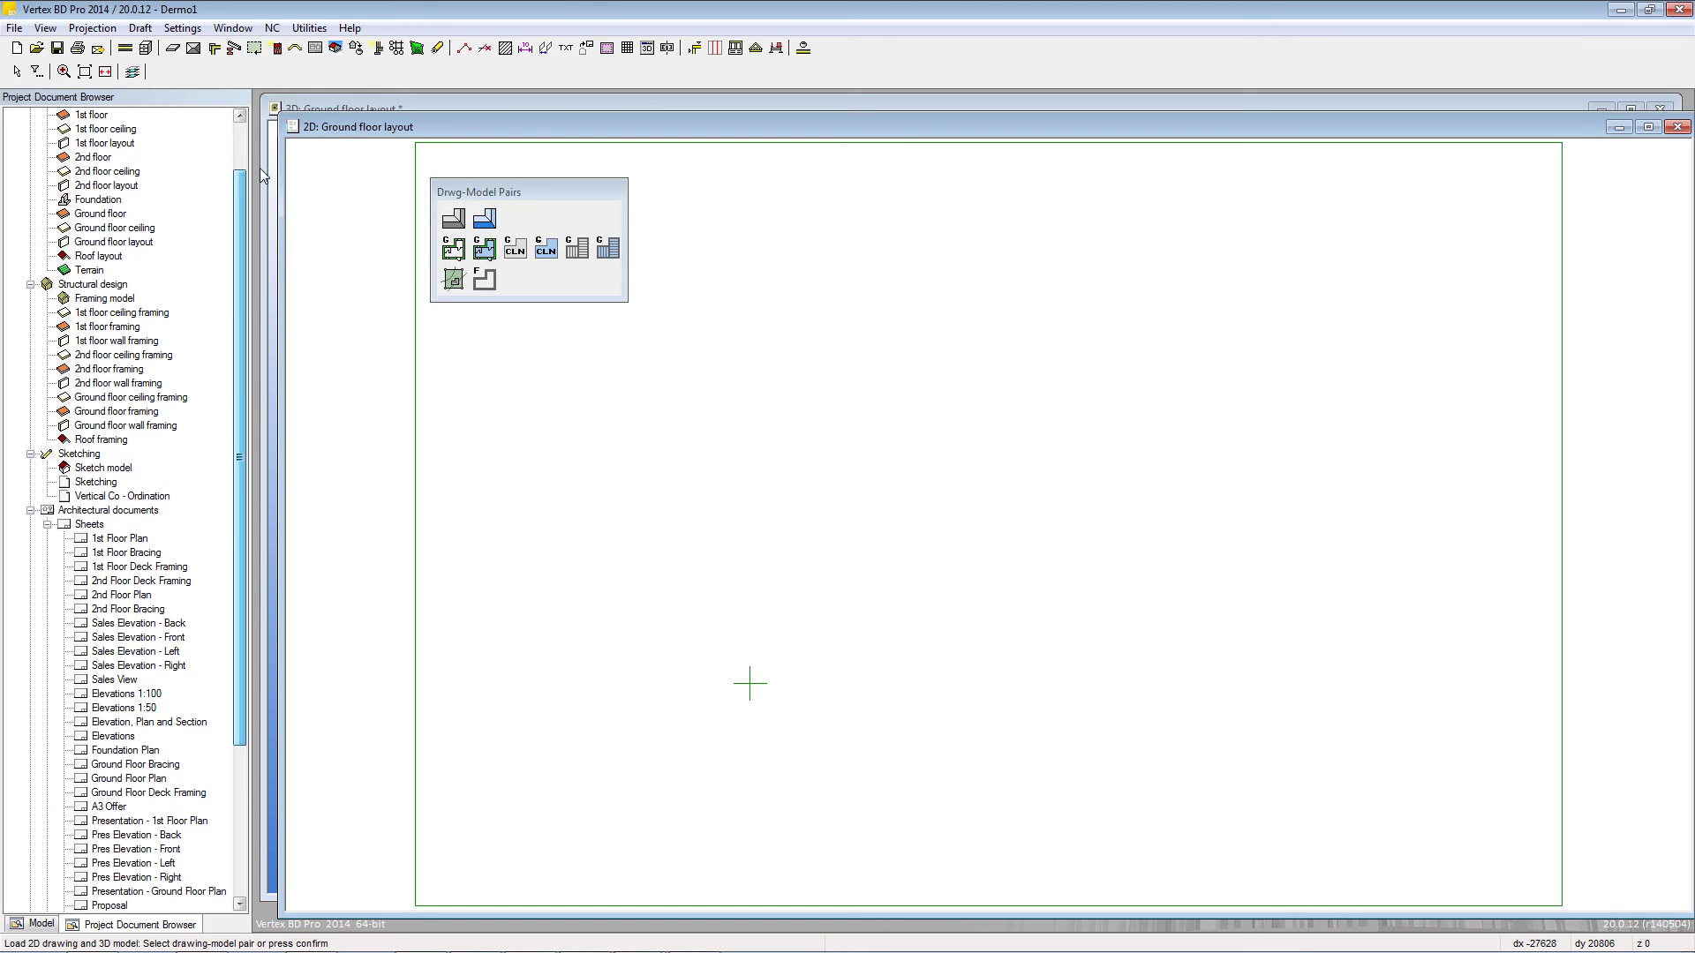
{"action": "right_click", "coordinate": [67, 118]}
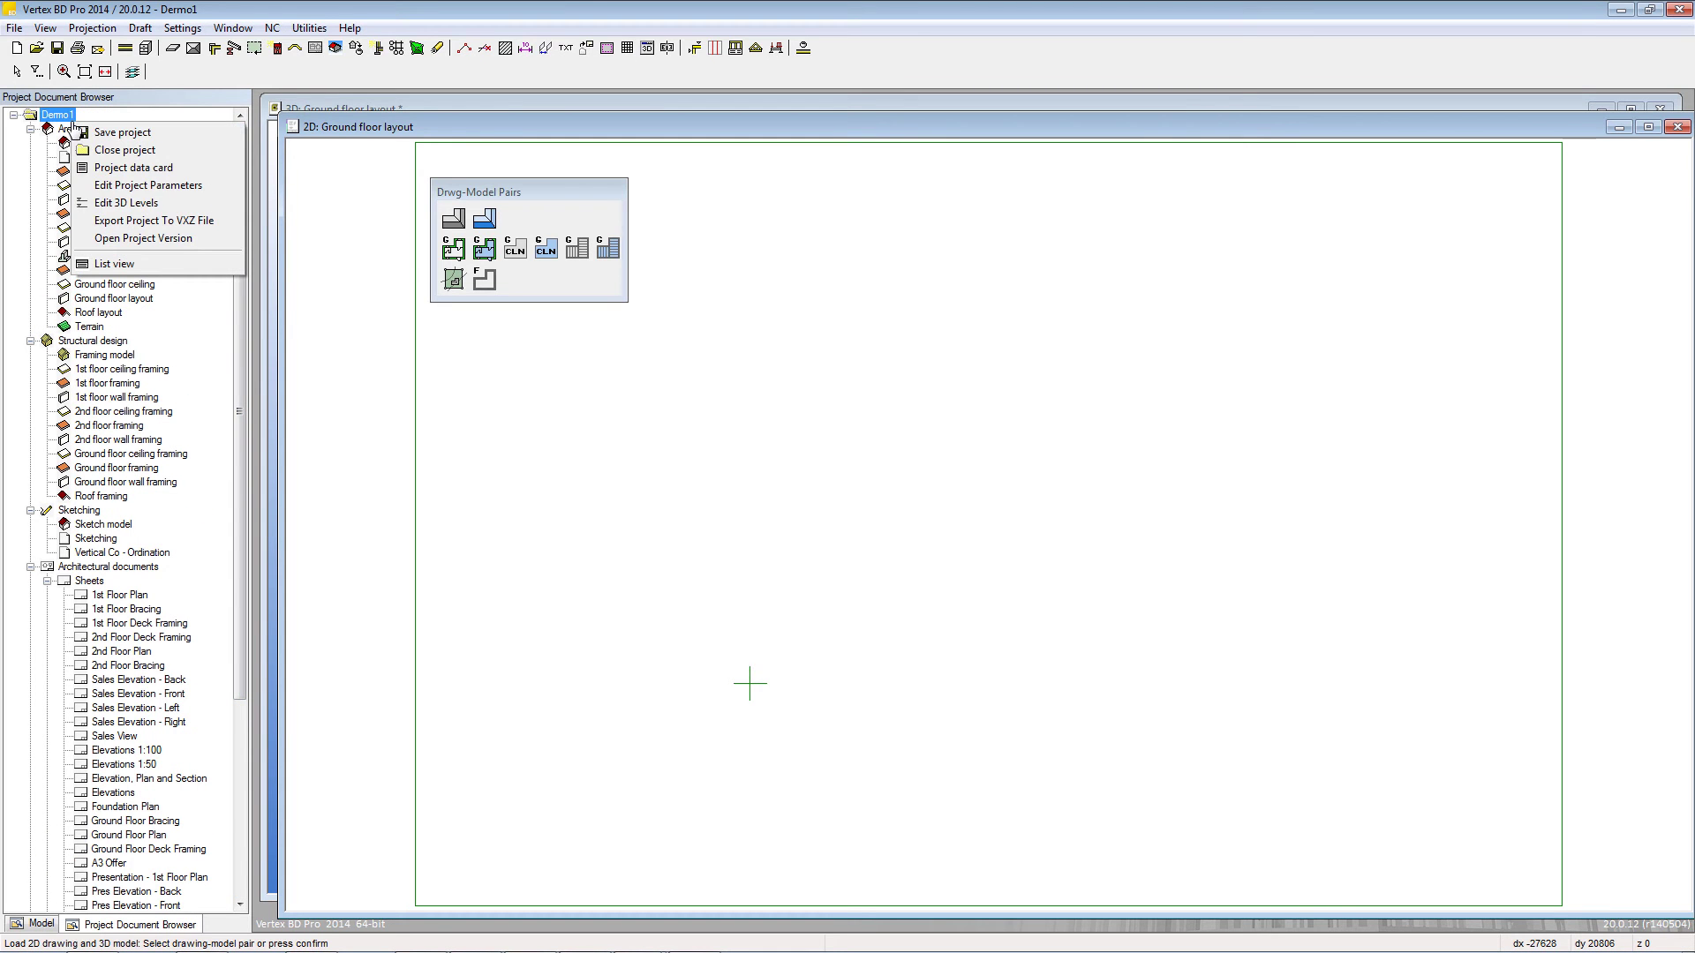
{"action": "left_click", "coordinate": [105, 205]}
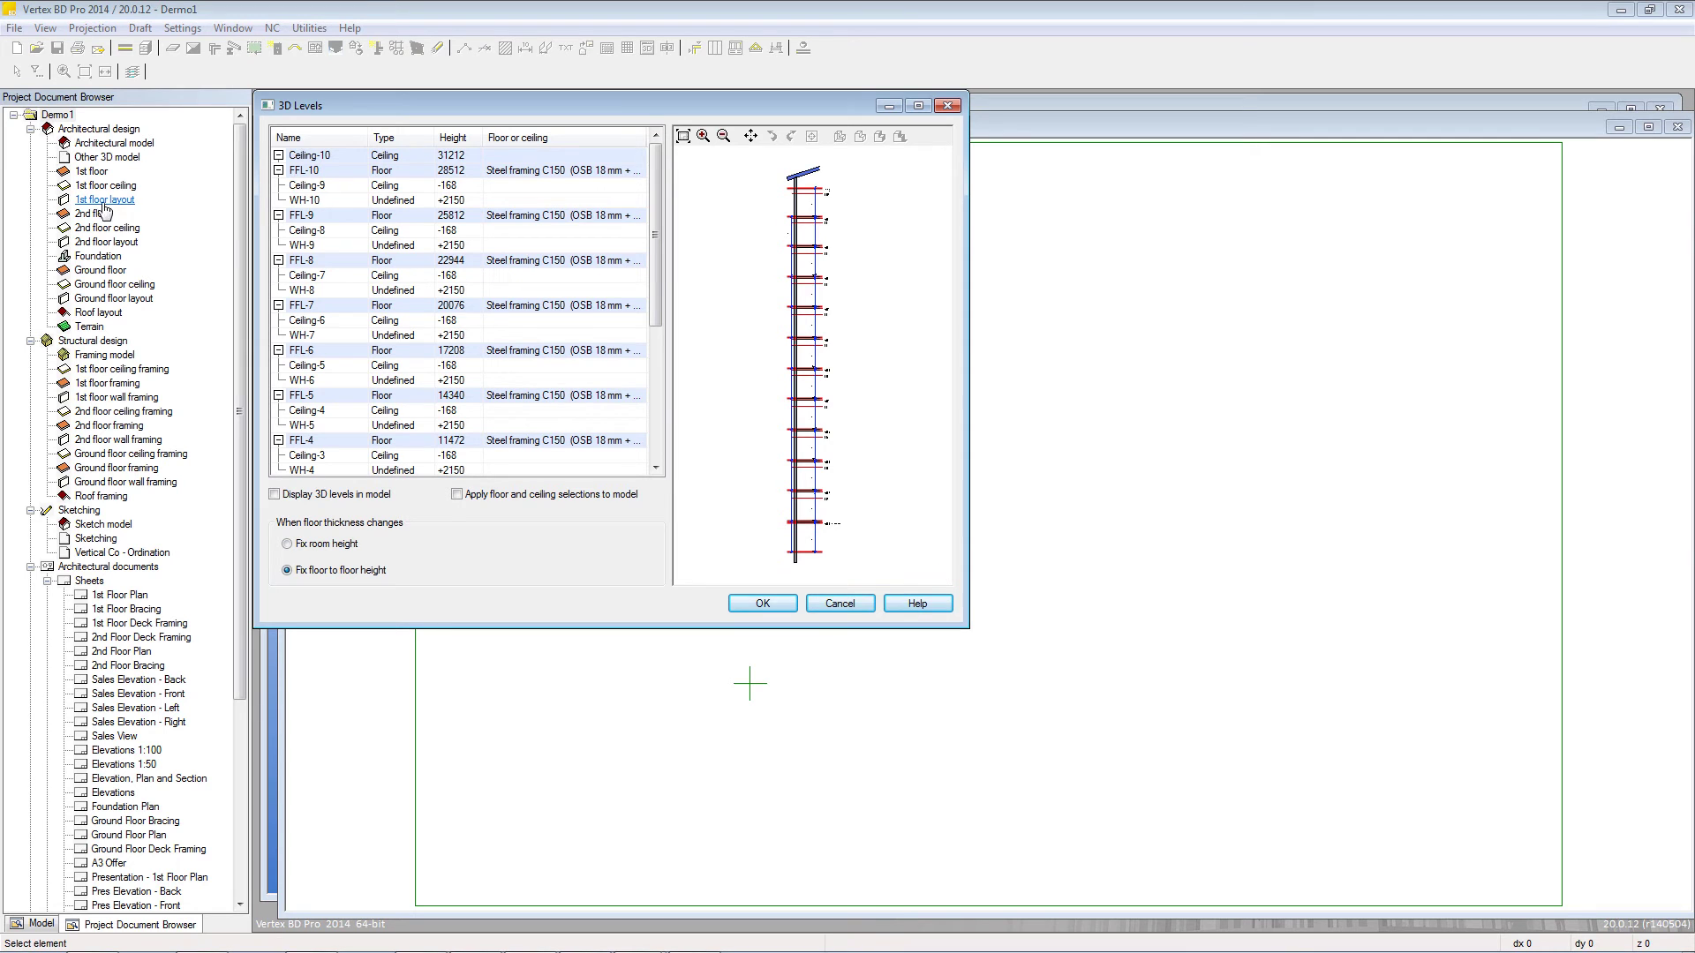
{"action": "scroll", "coordinate": [817, 374], "scroll_direction": "up", "scroll_amount": 2}
{"action": "scroll", "coordinate": [816, 374], "scroll_direction": "up", "scroll_amount": 3}
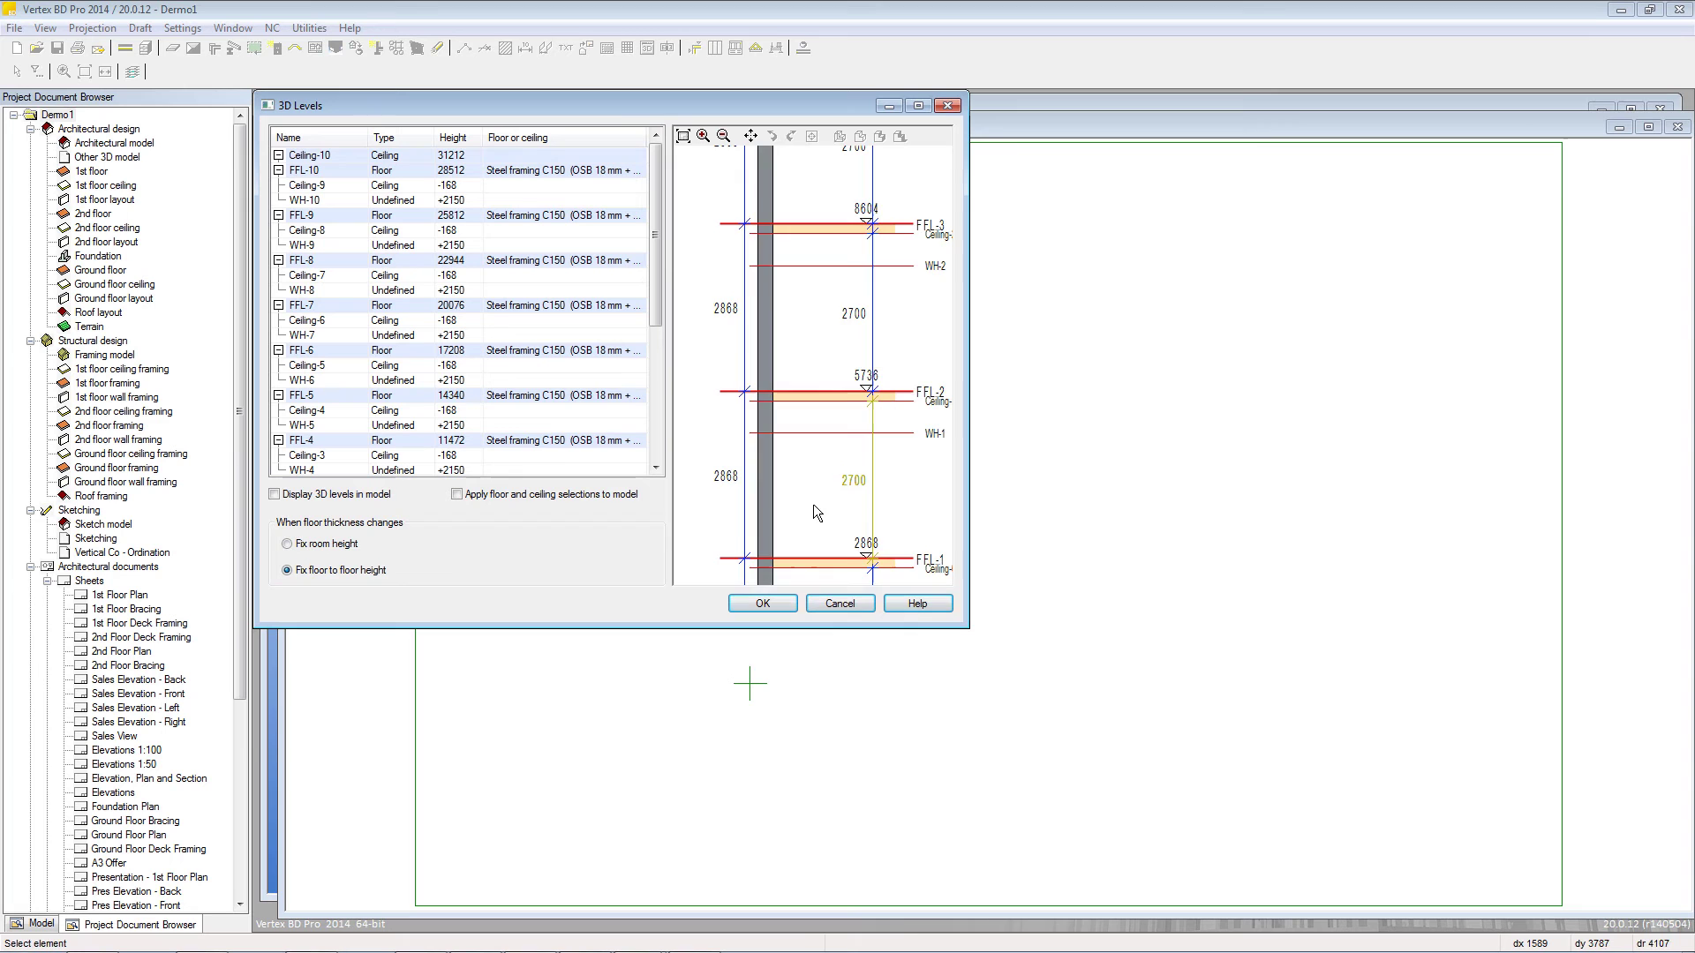
{"action": "scroll", "coordinate": [813, 508], "scroll_direction": "down", "scroll_amount": 1}
{"action": "scroll", "coordinate": [813, 364], "scroll_direction": "up", "scroll_amount": 1}
{"action": "scroll", "coordinate": [813, 365], "scroll_direction": "down", "scroll_amount": 1}
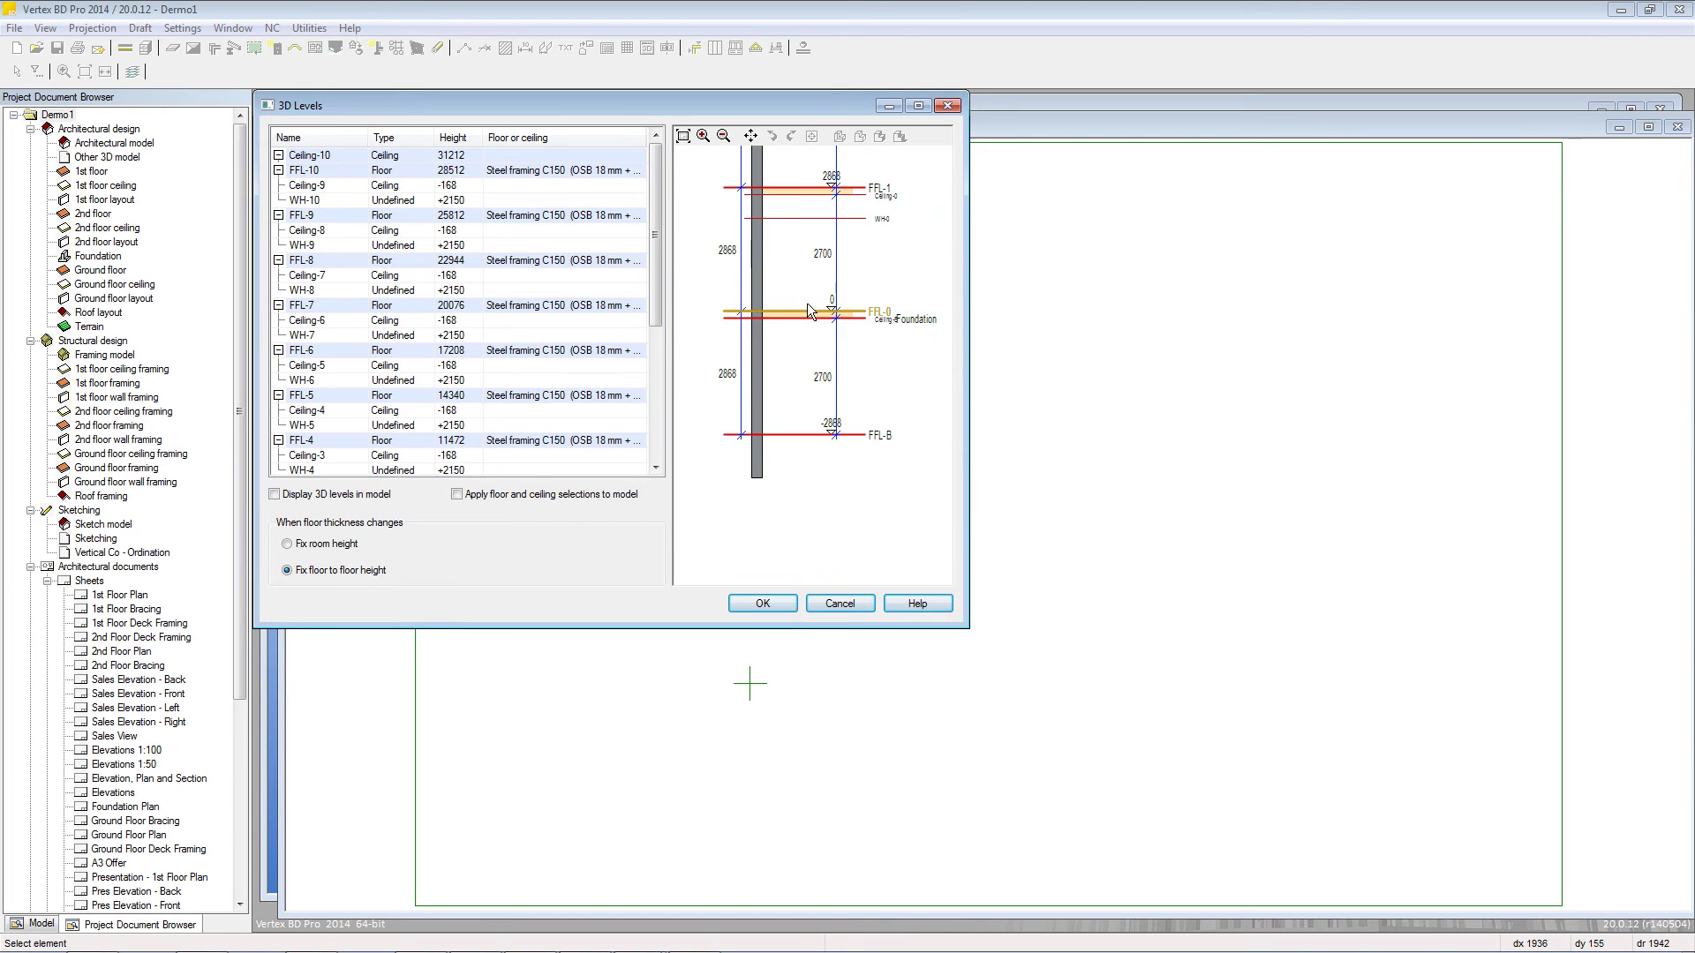
Change the 2700 ground floor height dimension in 3D Levels to 2500.
{"action": "double_click", "coordinate": [828, 255]}
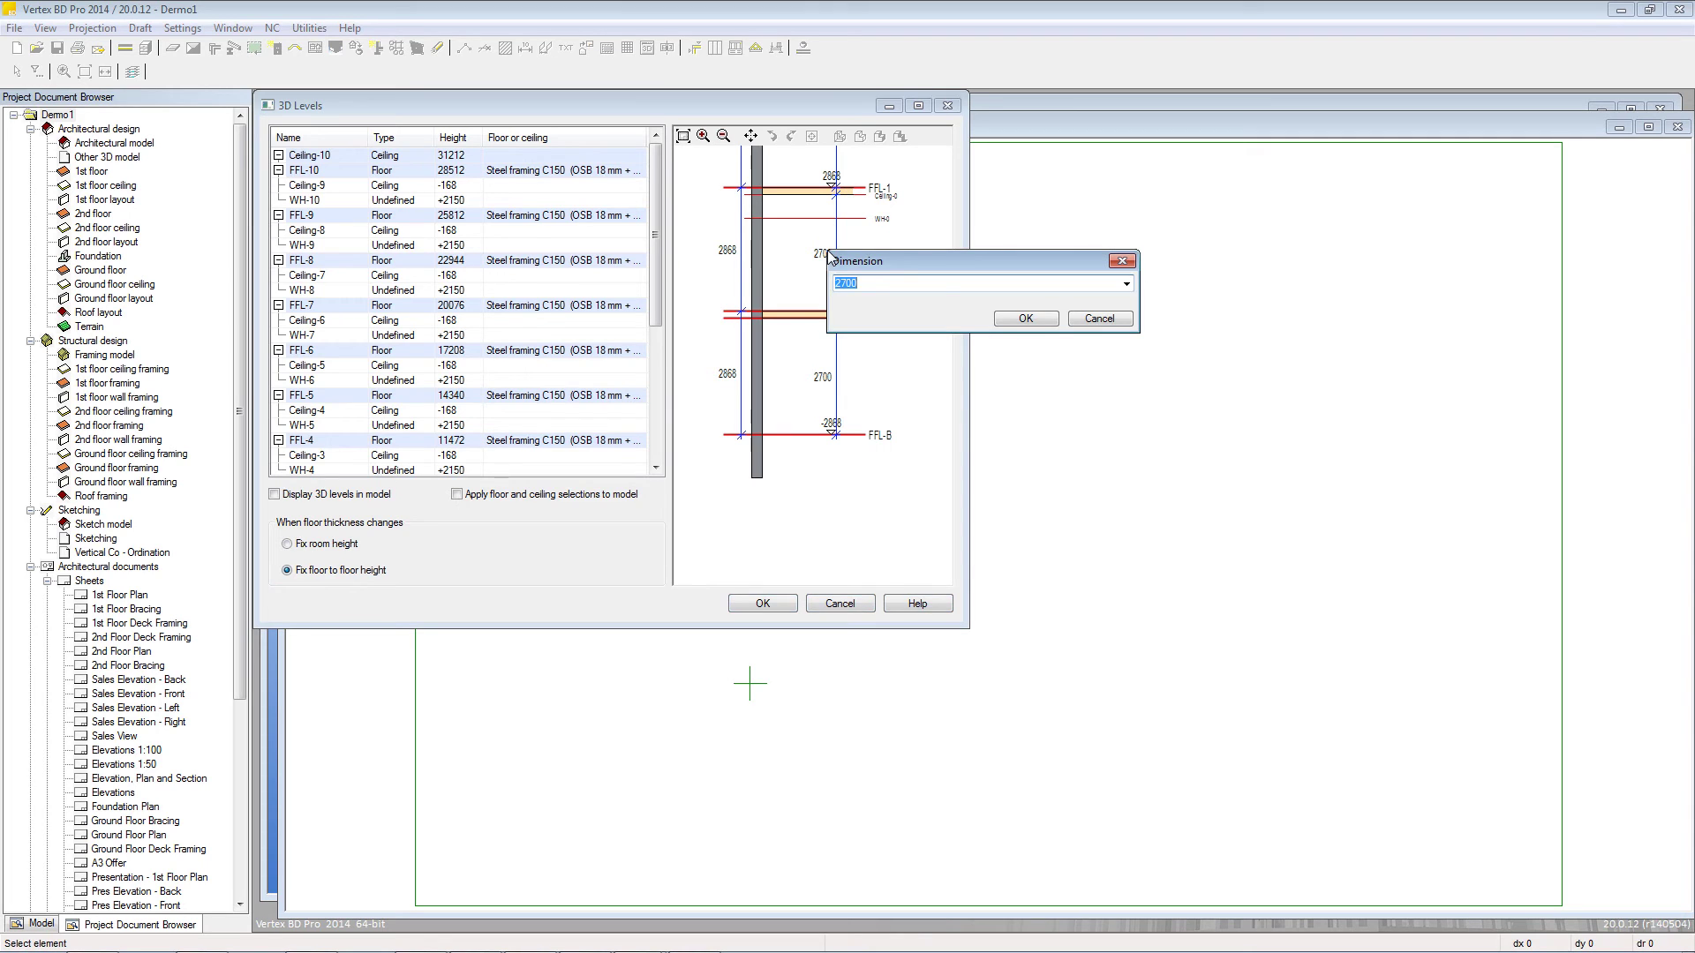
{"action": "type", "text": "2500"}
{"action": "left_click", "coordinate": [1020, 319]}
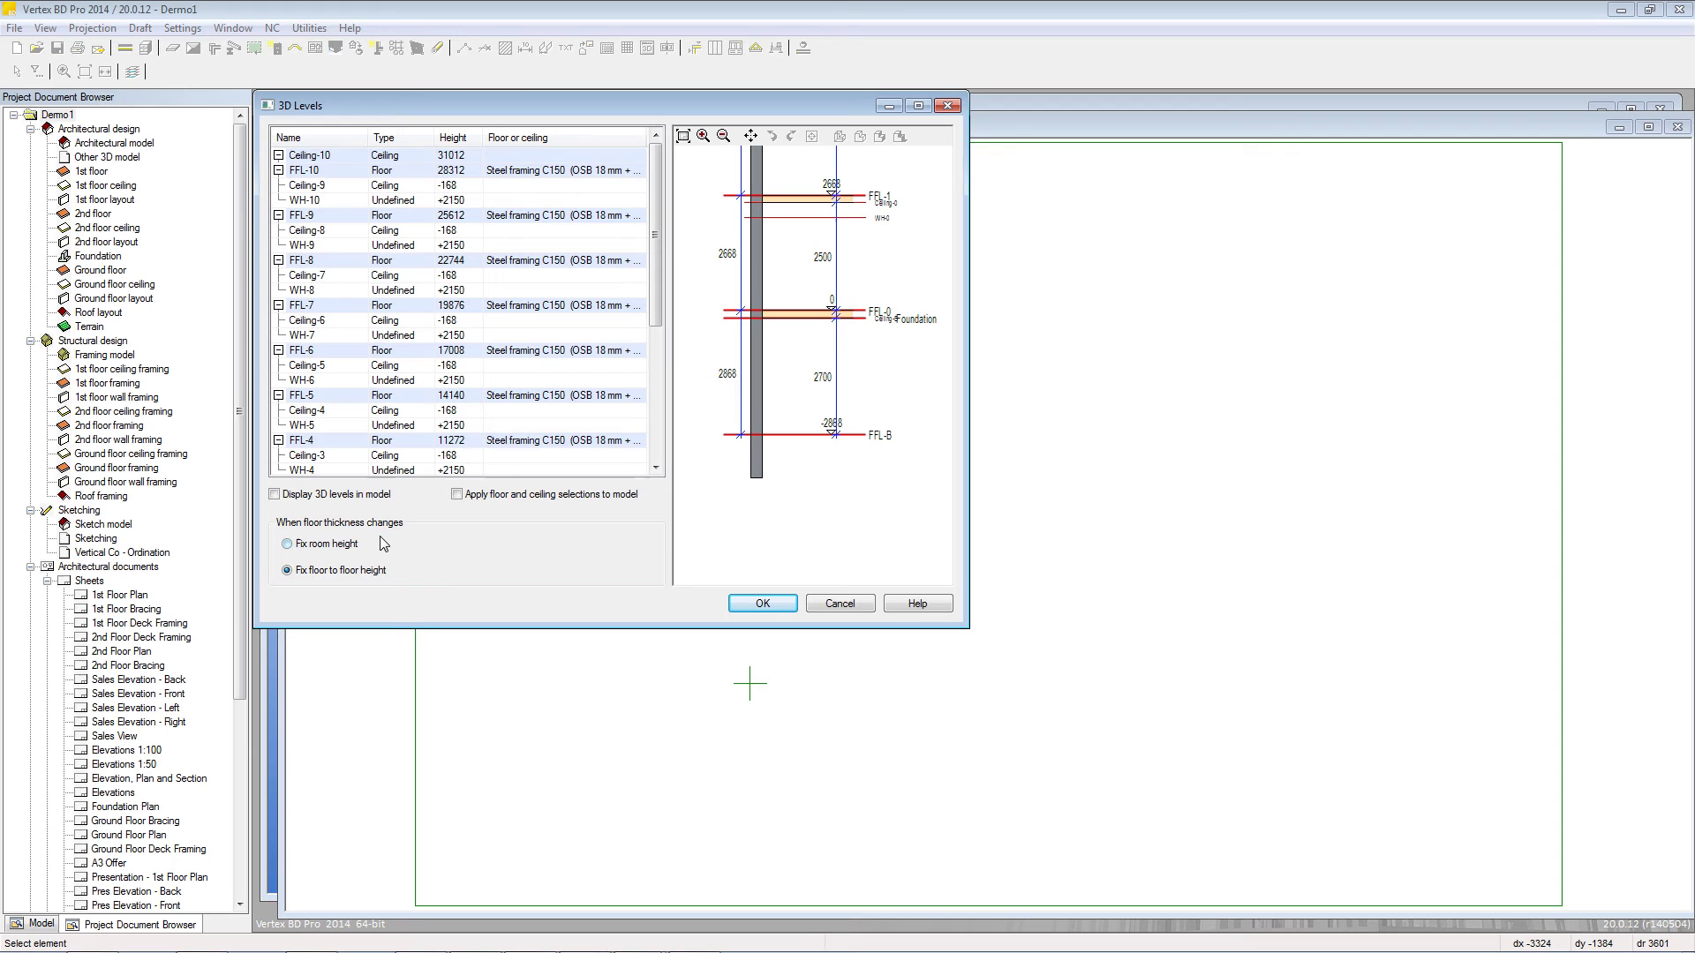
Select Fix room height, set the FFL-1 floor to Steel framing C200, and accept the 3D levels.
{"action": "left_click", "coordinate": [335, 545]}
{"action": "left_click_drag", "start_coordinate": [662, 269], "coordinate": [656, 443]}
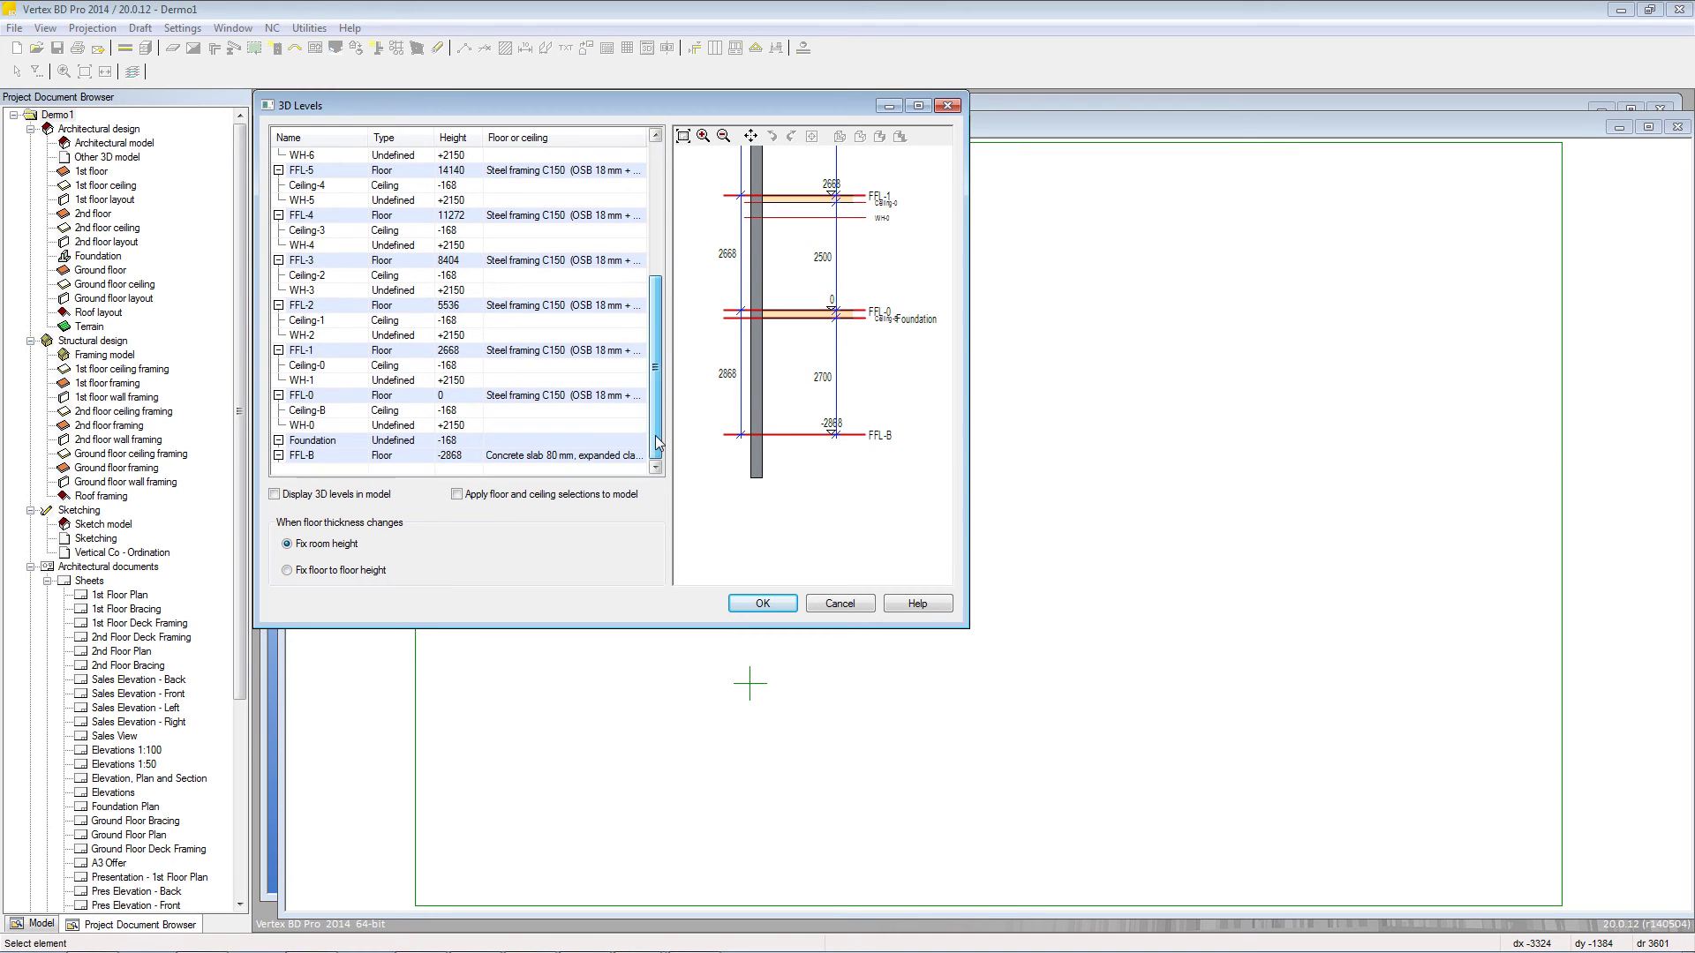
{"action": "left_click", "coordinate": [585, 353]}
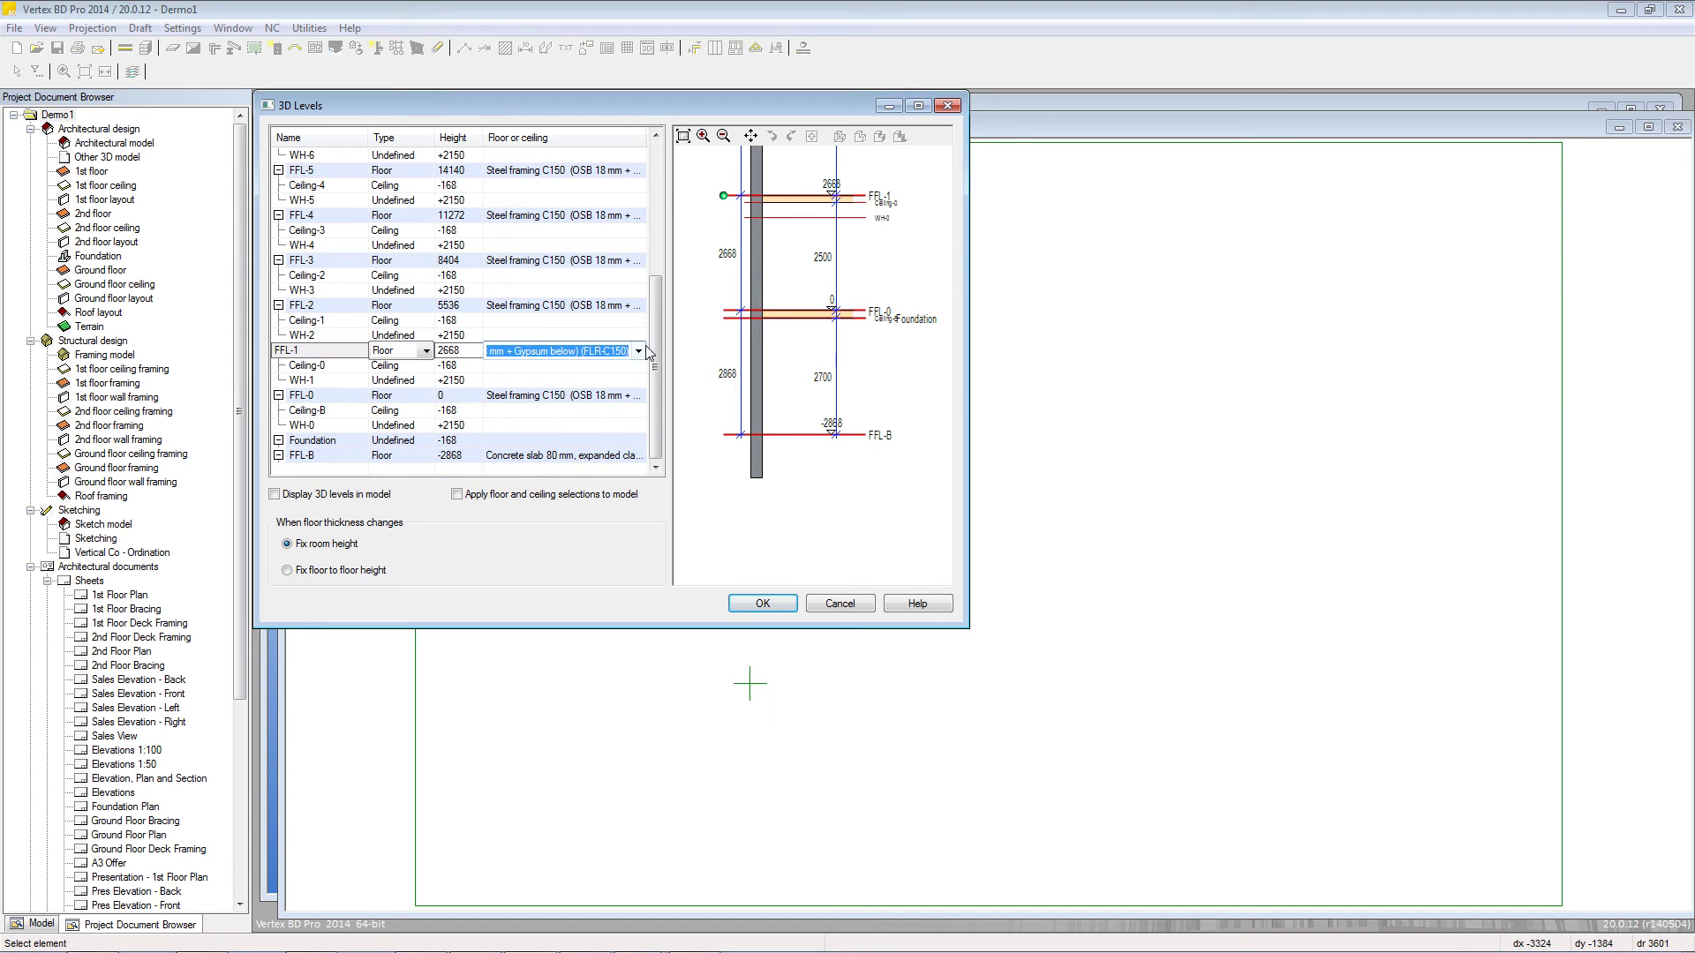
{"action": "left_click", "coordinate": [639, 352]}
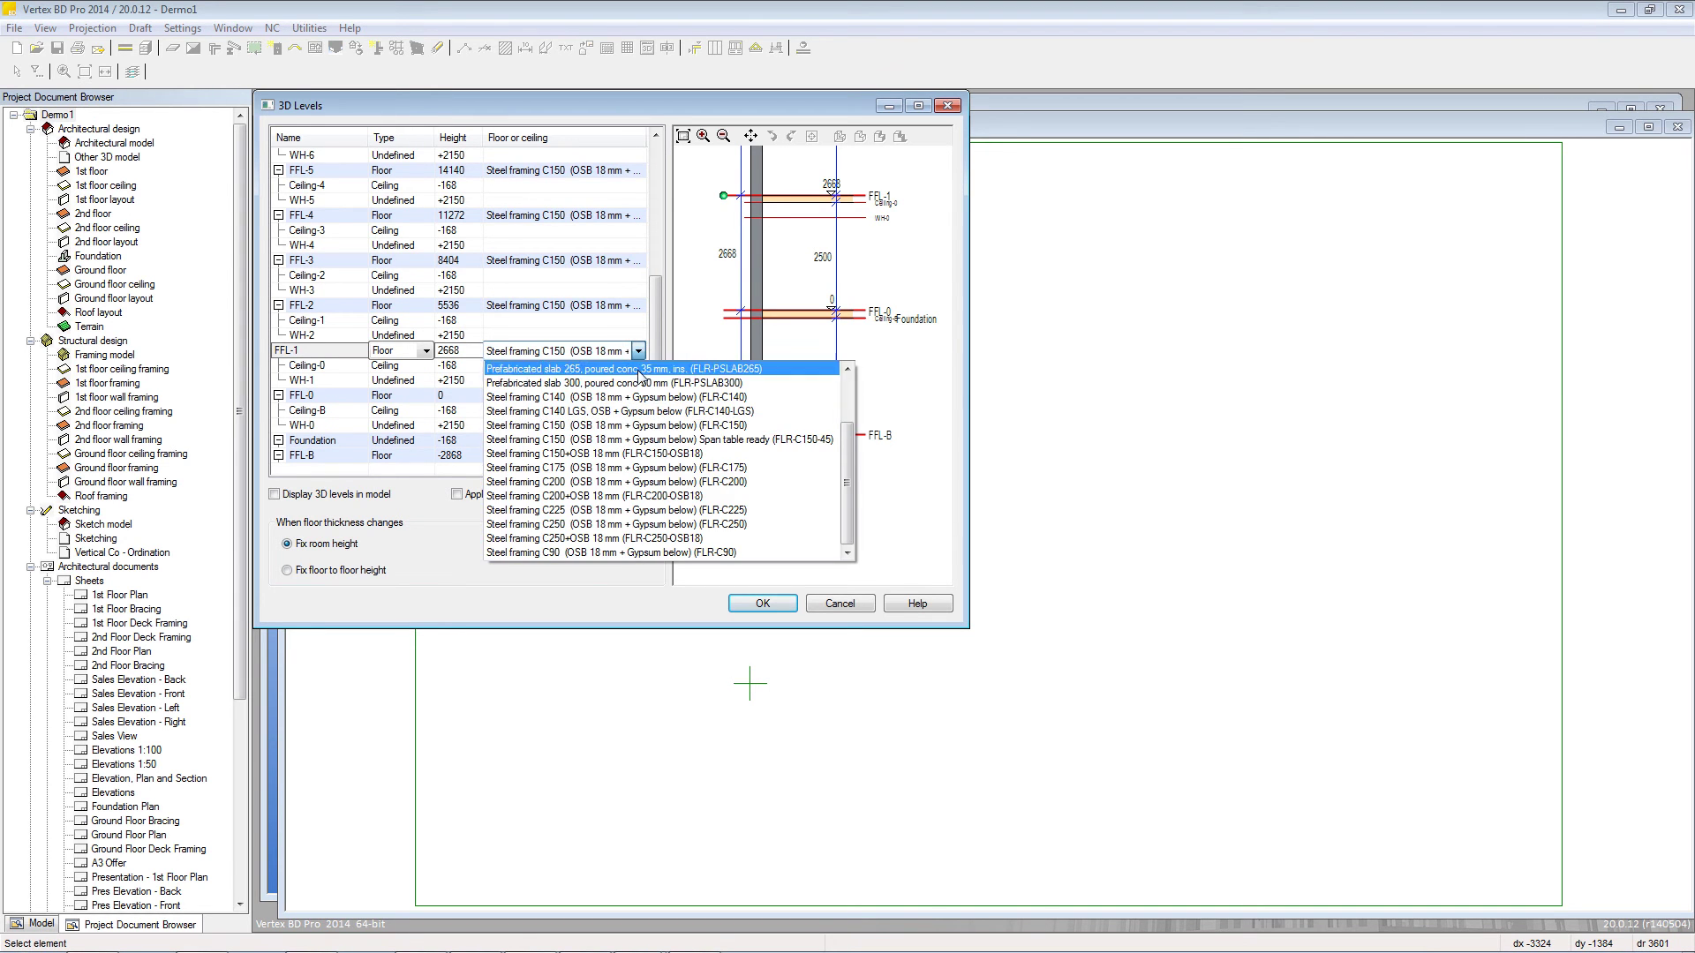
{"action": "left_click", "coordinate": [624, 482]}
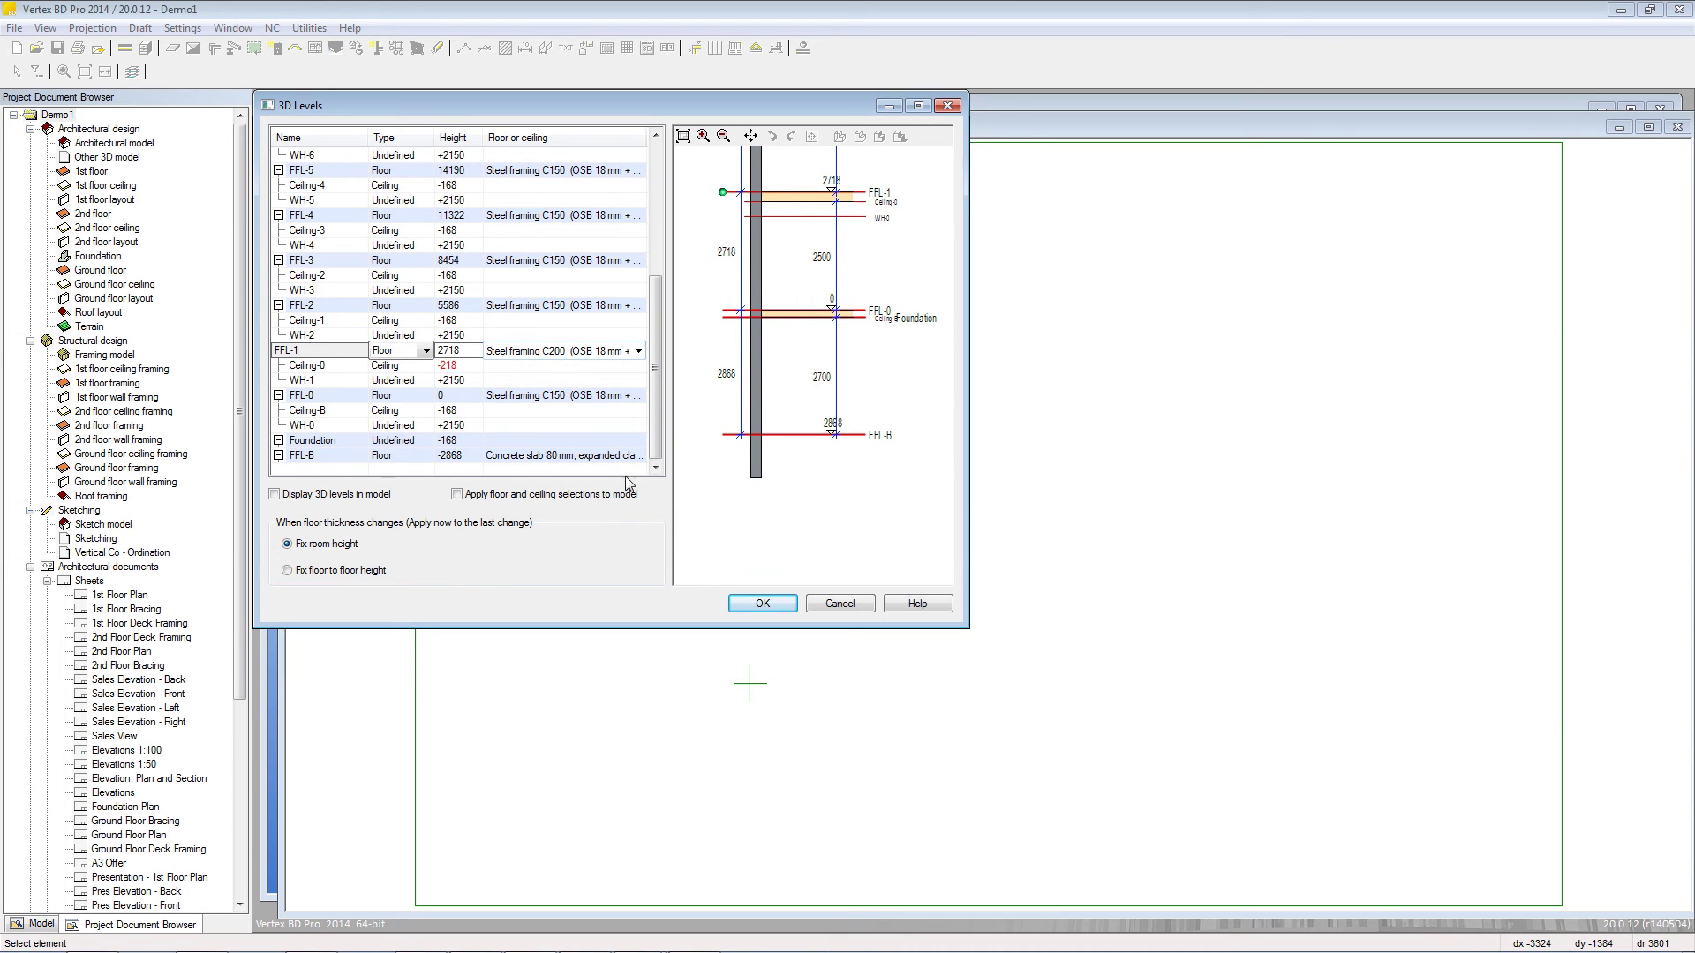
{"action": "left_click", "coordinate": [625, 475]}
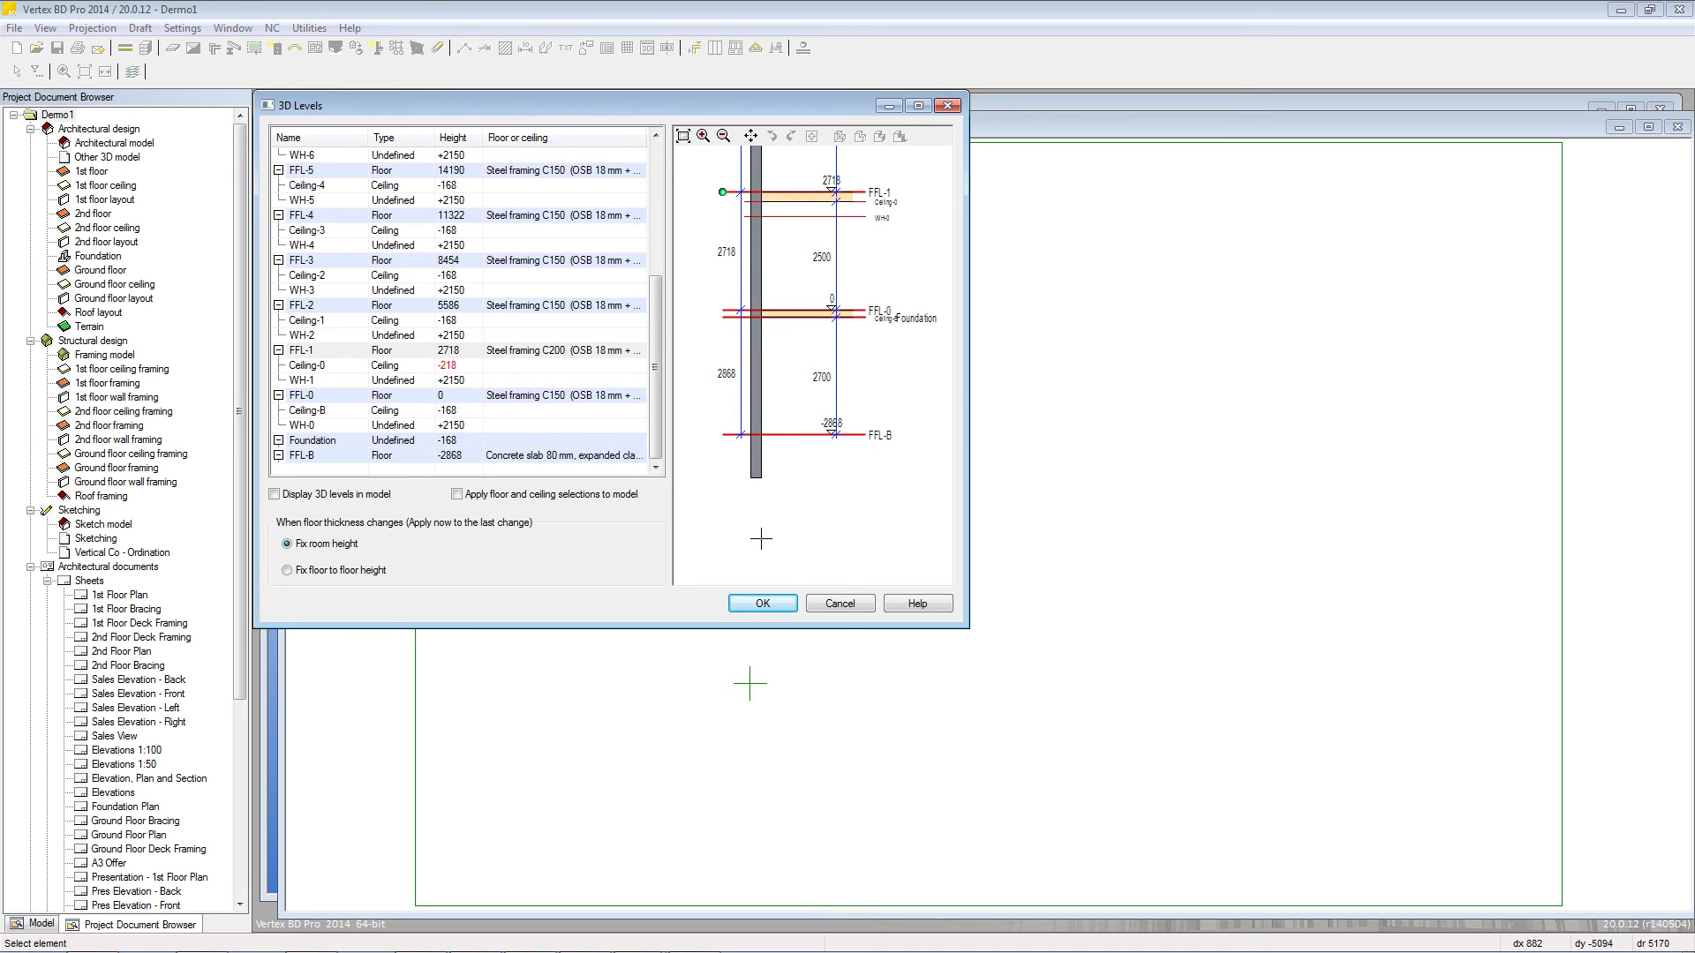
{"action": "left_click", "coordinate": [762, 606]}
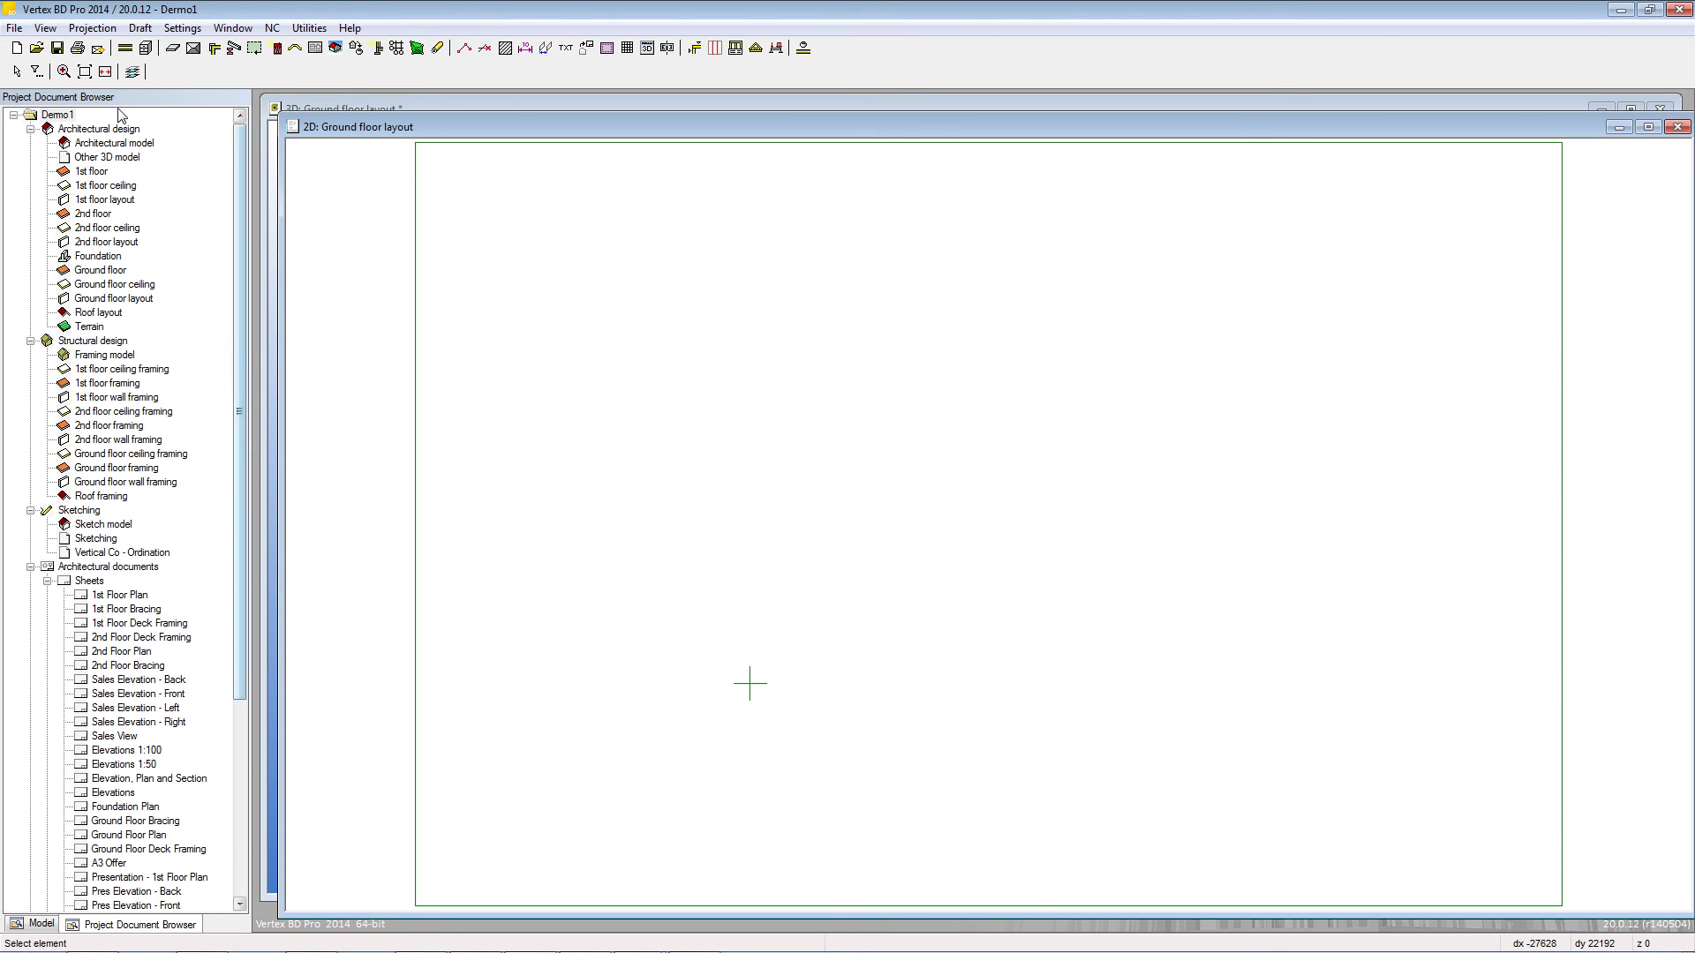
Open Edit Project Parameters for Demo1 and scroll through the parameter sets.
{"action": "right_click", "coordinate": [65, 120]}
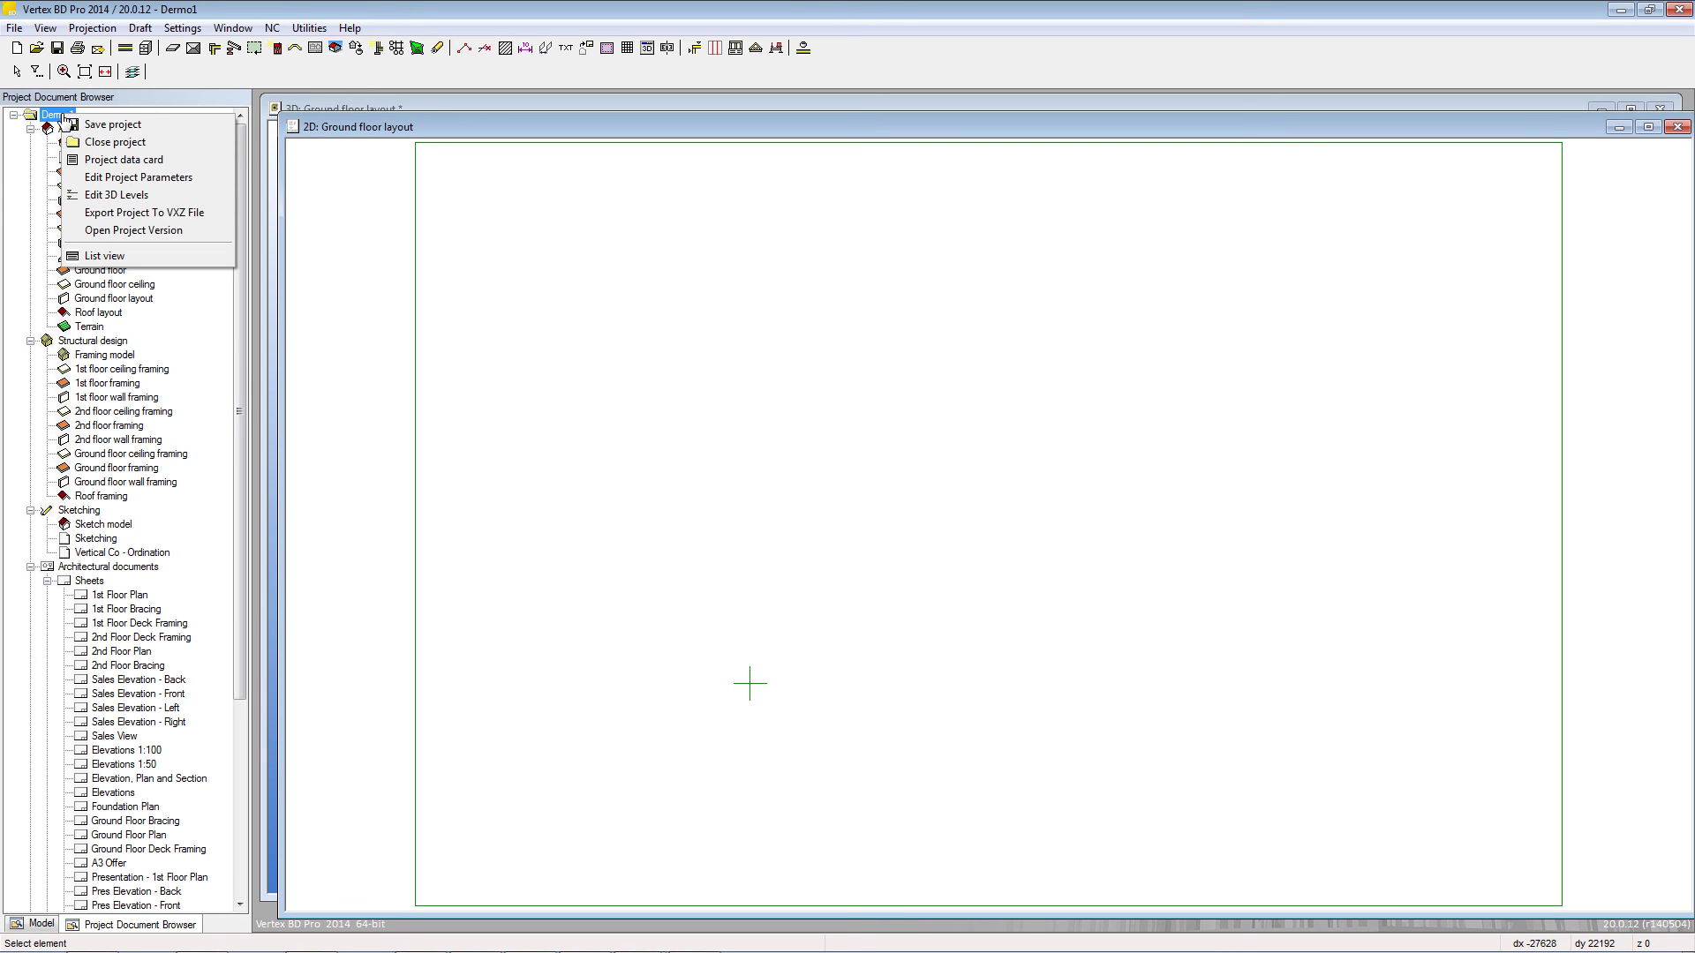
{"action": "left_click", "coordinate": [131, 179]}
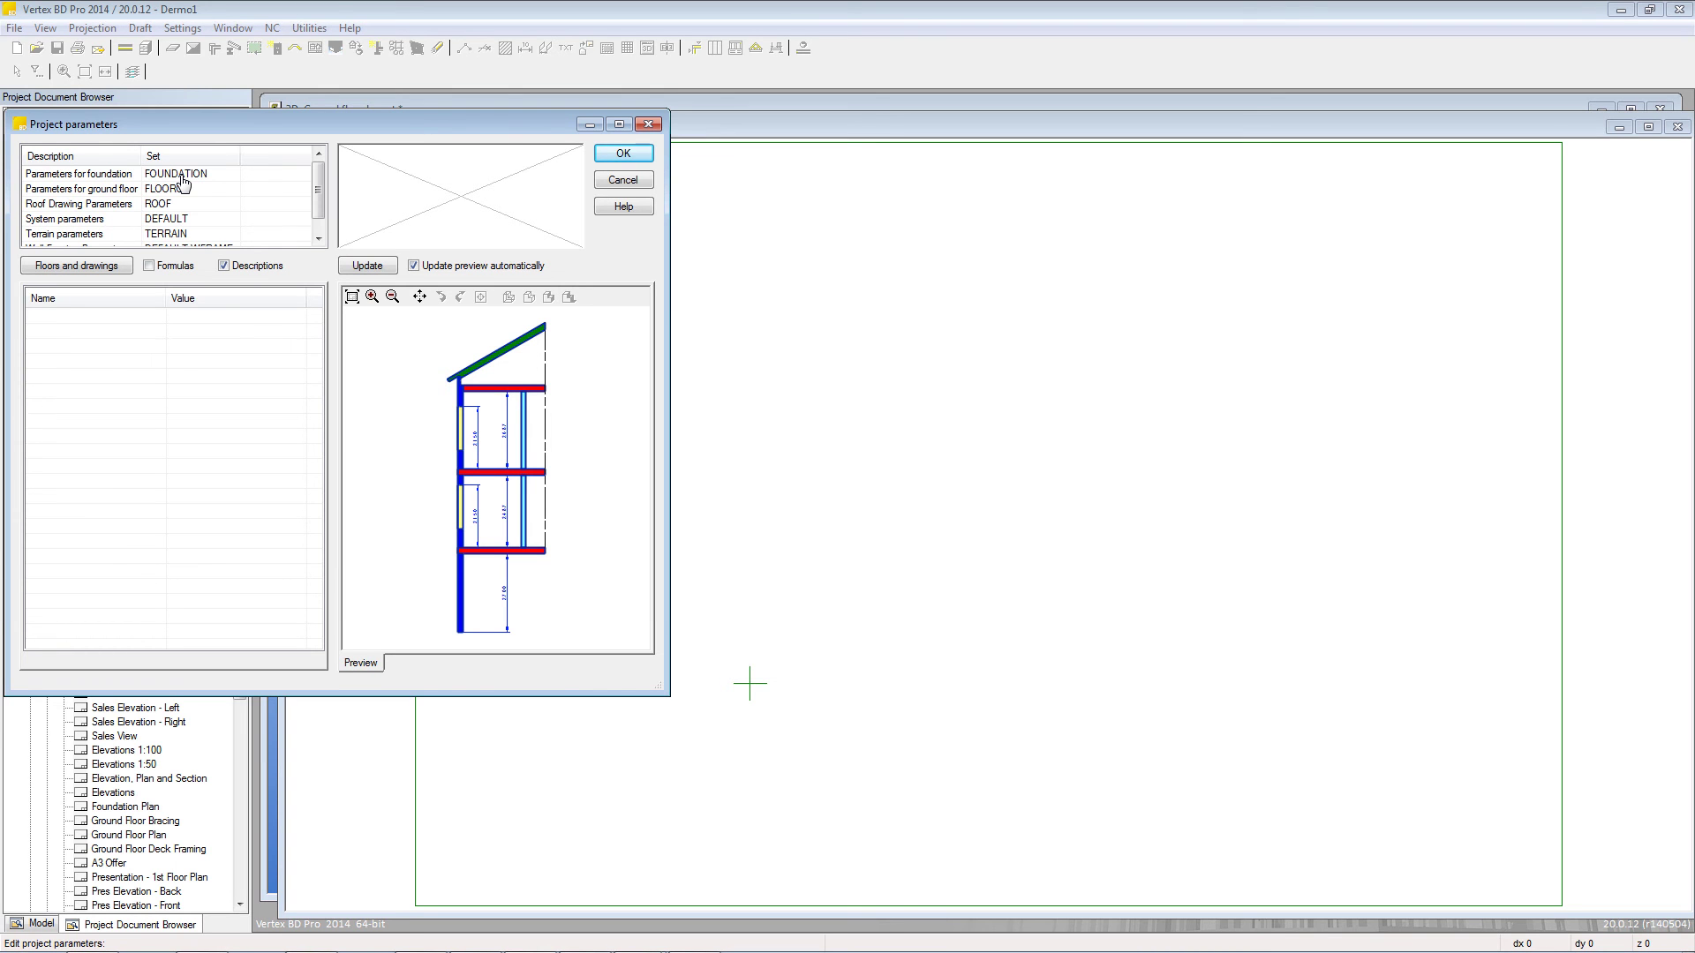
{"action": "scroll", "coordinate": [319, 217], "scroll_direction": "down", "scroll_amount": 1}
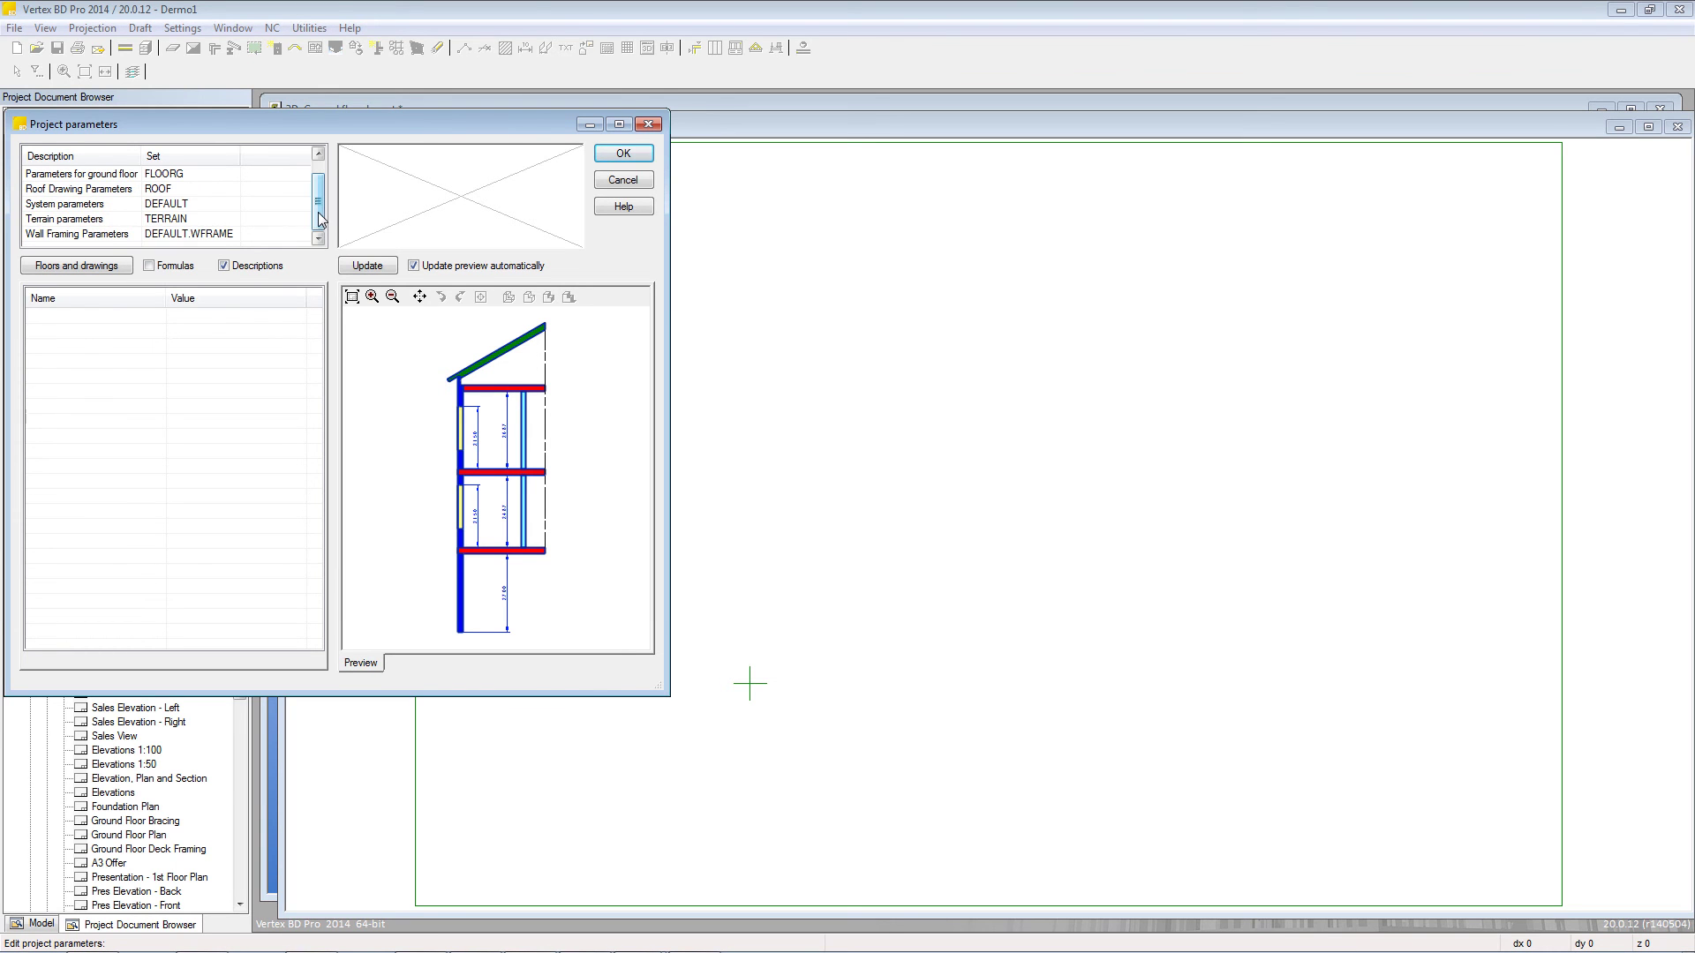
In Wall Framing Parameters, set Backer, LB Wall to STUD2 and Corner, Exterior to FLAT.
{"action": "left_click", "coordinate": [103, 238]}
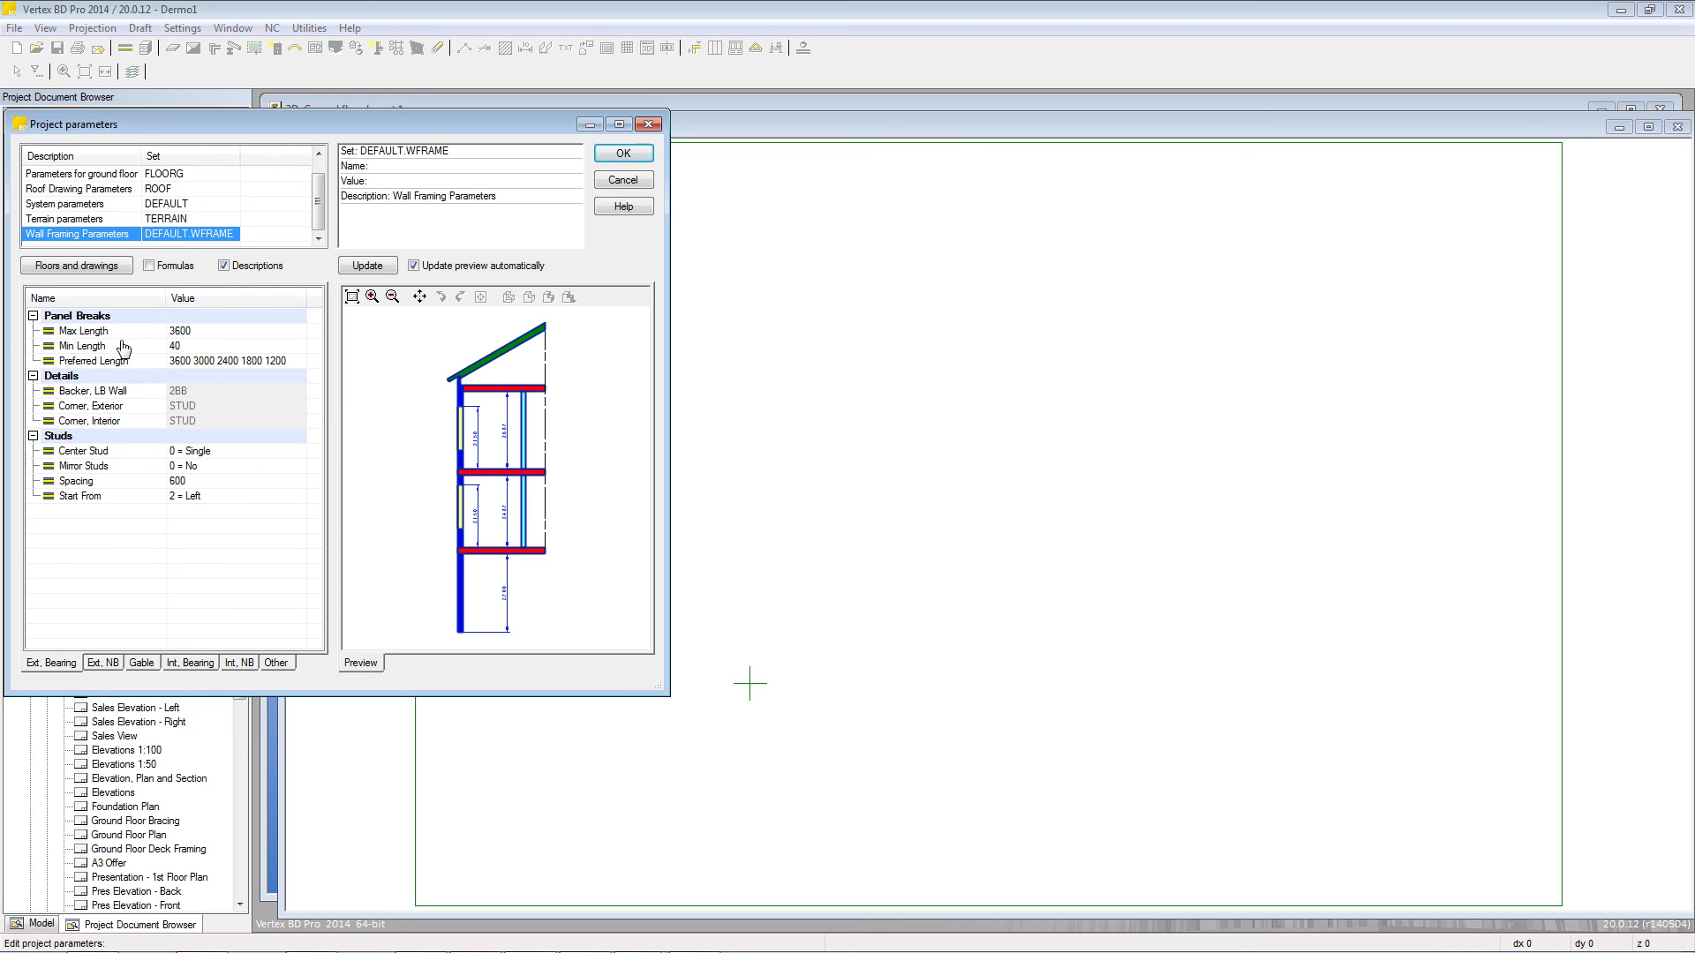
{"action": "left_click", "coordinate": [125, 394]}
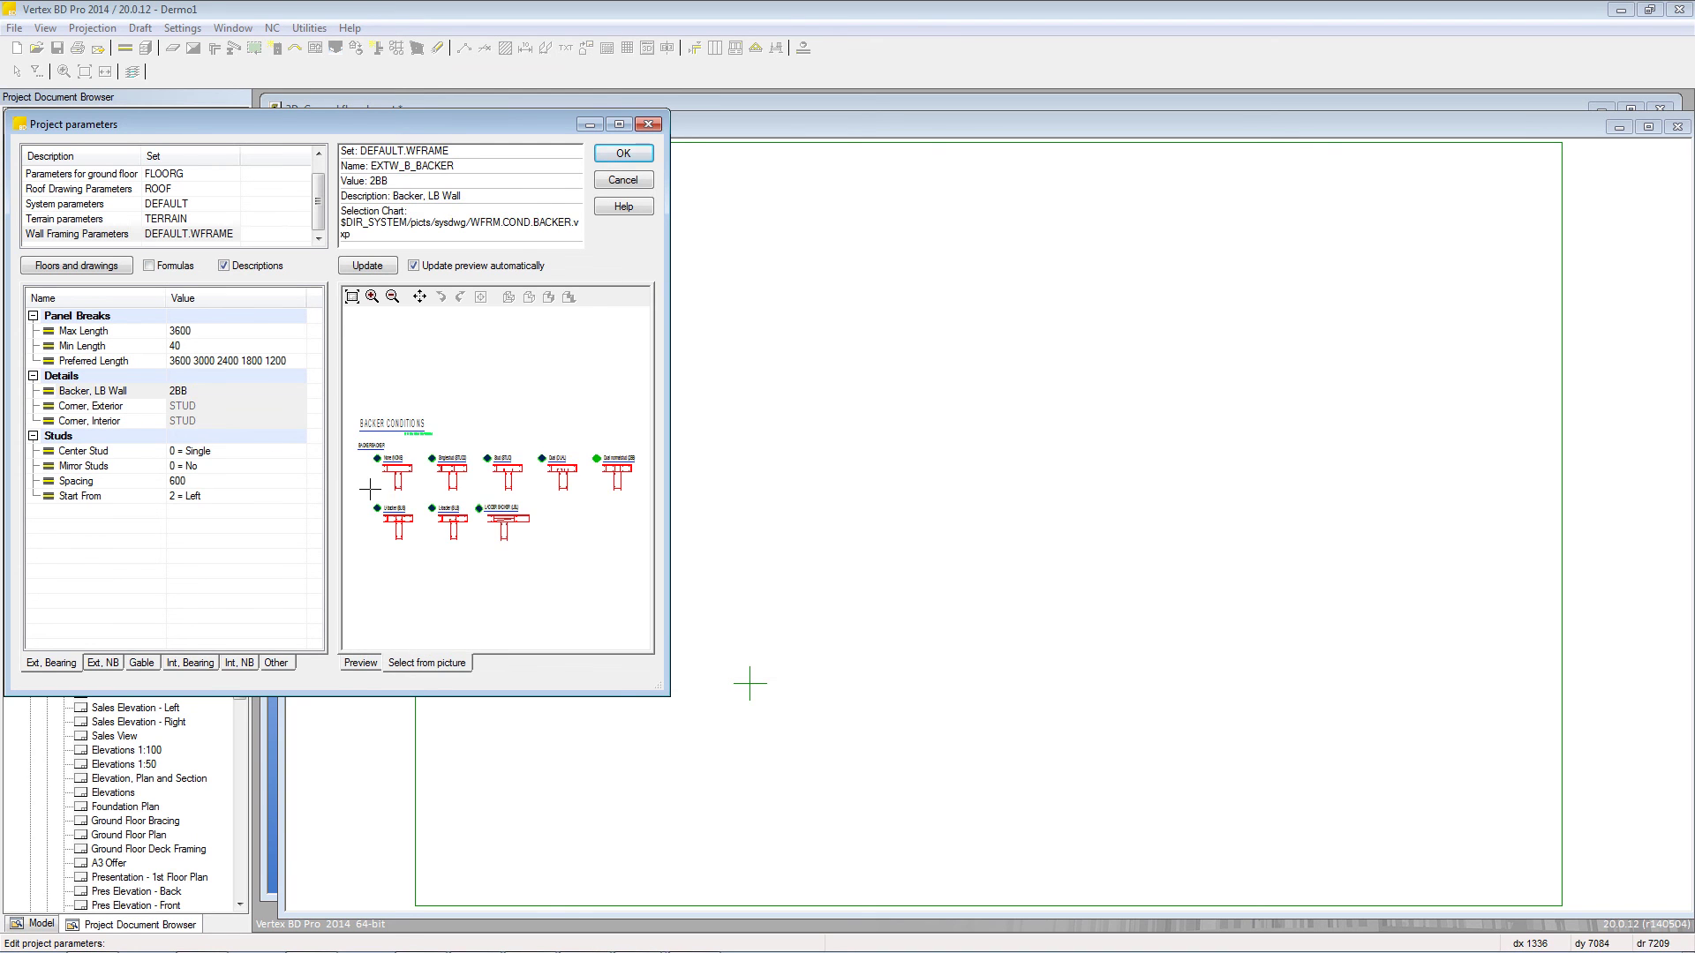
{"action": "left_click", "coordinate": [433, 458]}
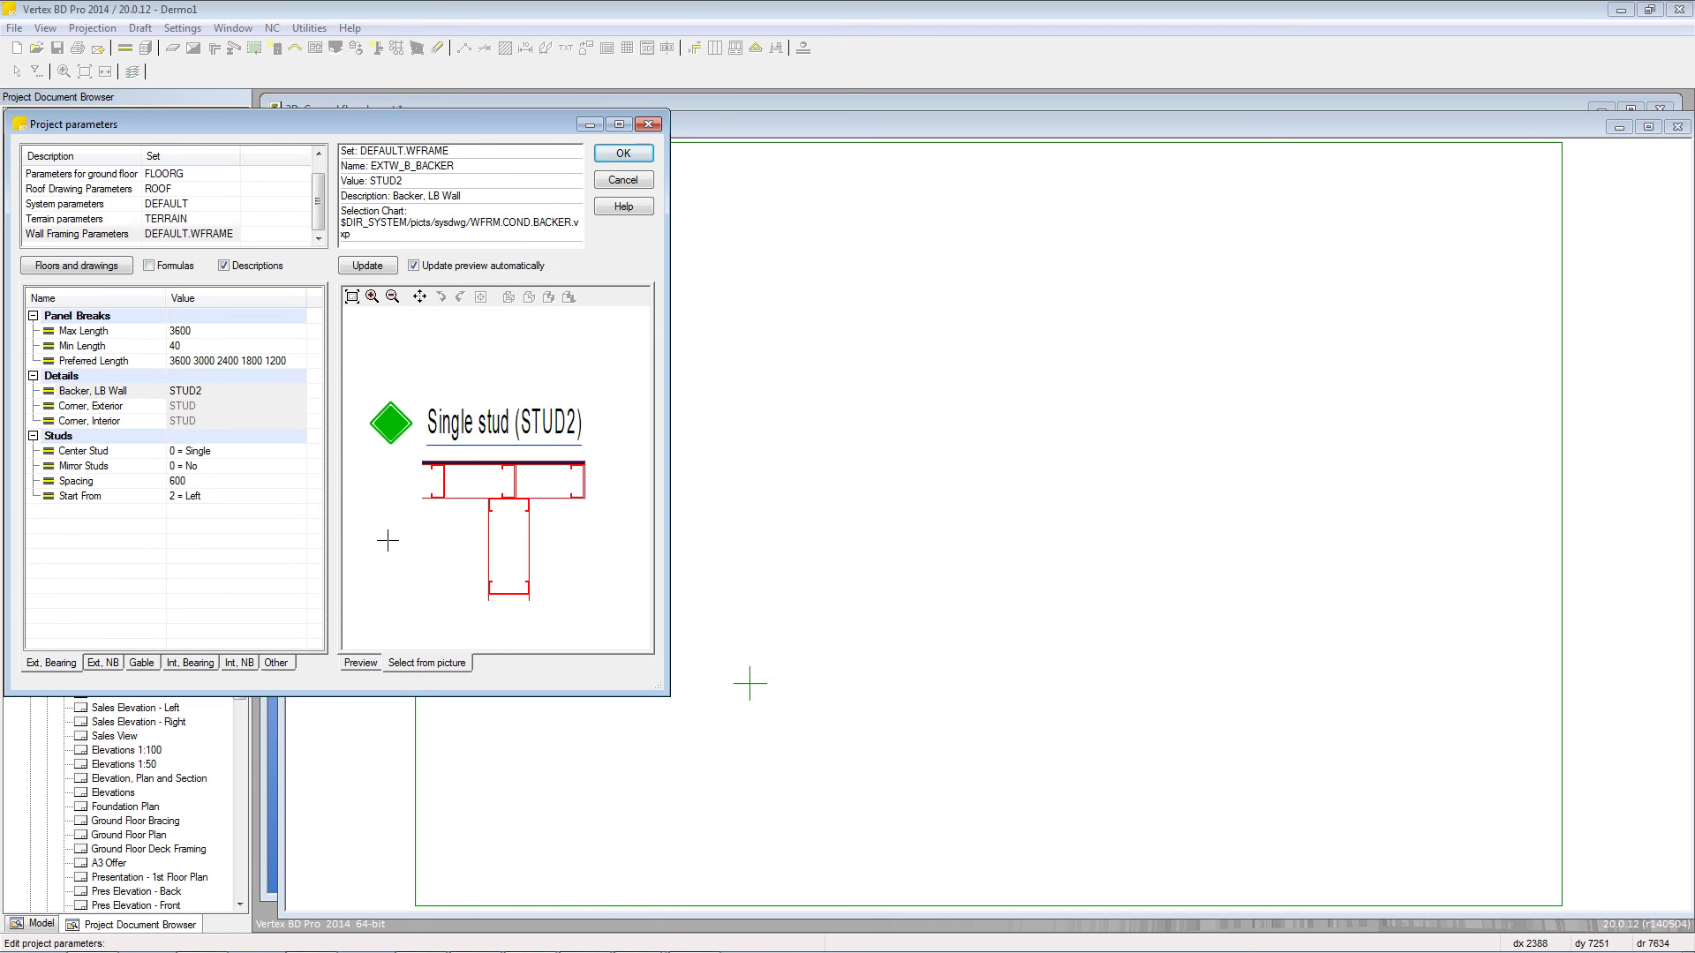
{"action": "left_click", "coordinate": [133, 406]}
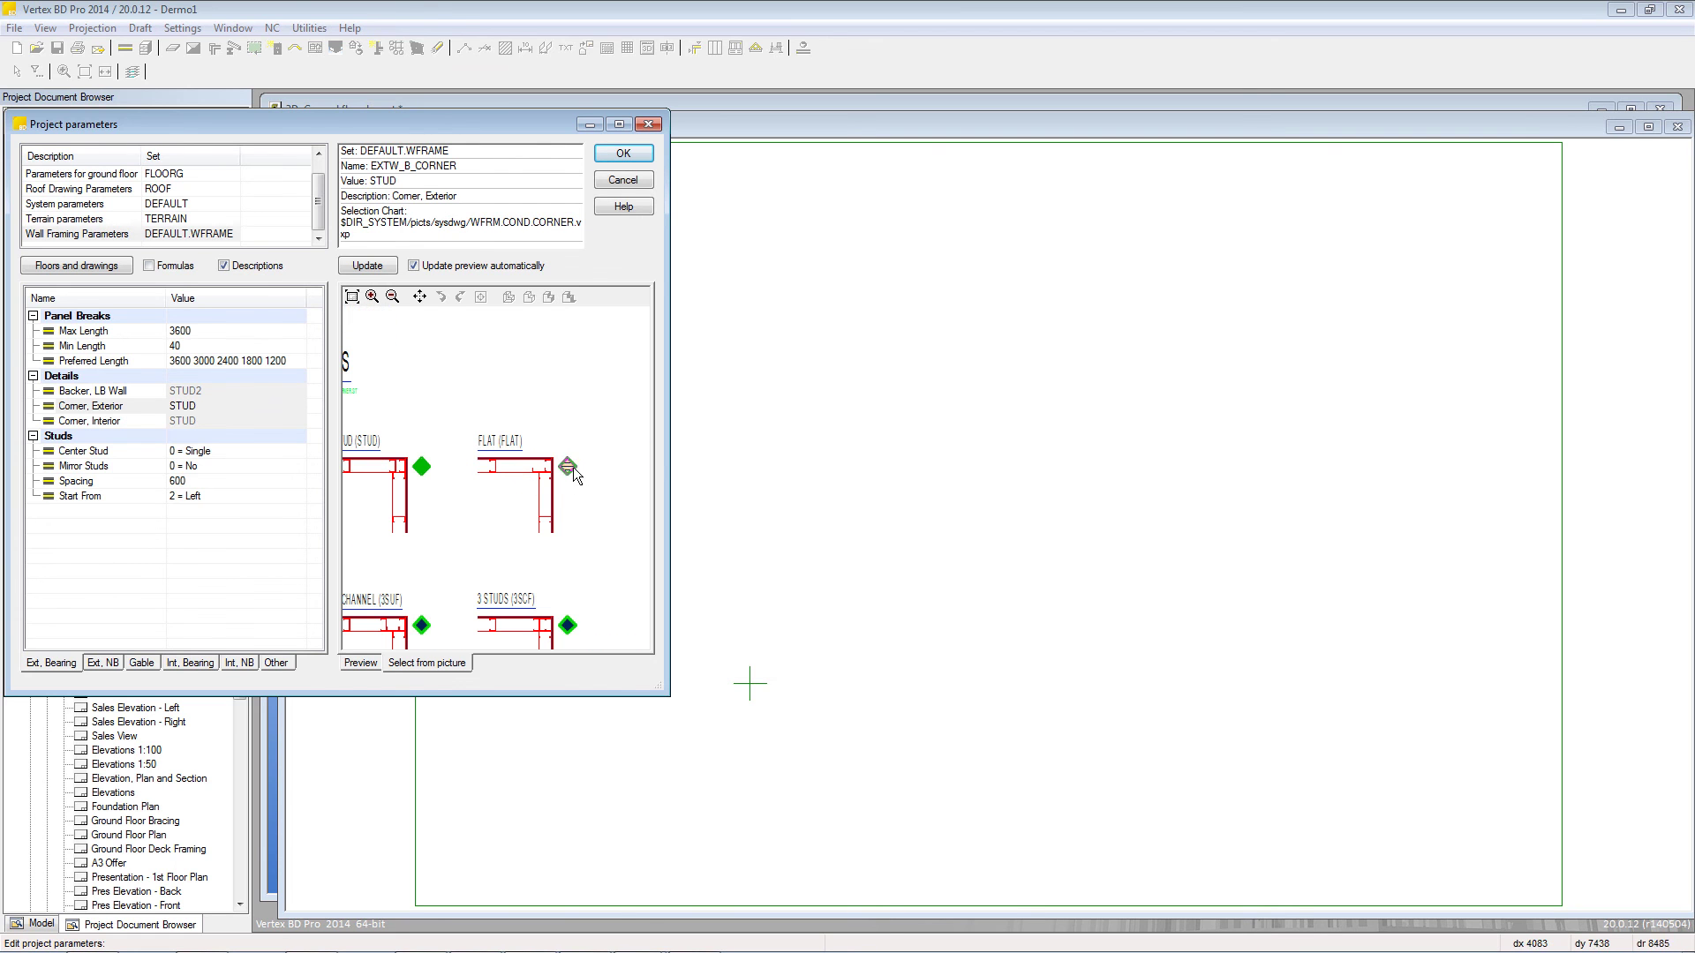
{"action": "left_click", "coordinate": [572, 468]}
Keep Center Stud at 0 = Single and Mirror Studs at 0 = No.
{"action": "left_click", "coordinate": [287, 452]}
{"action": "left_click", "coordinate": [304, 453]}
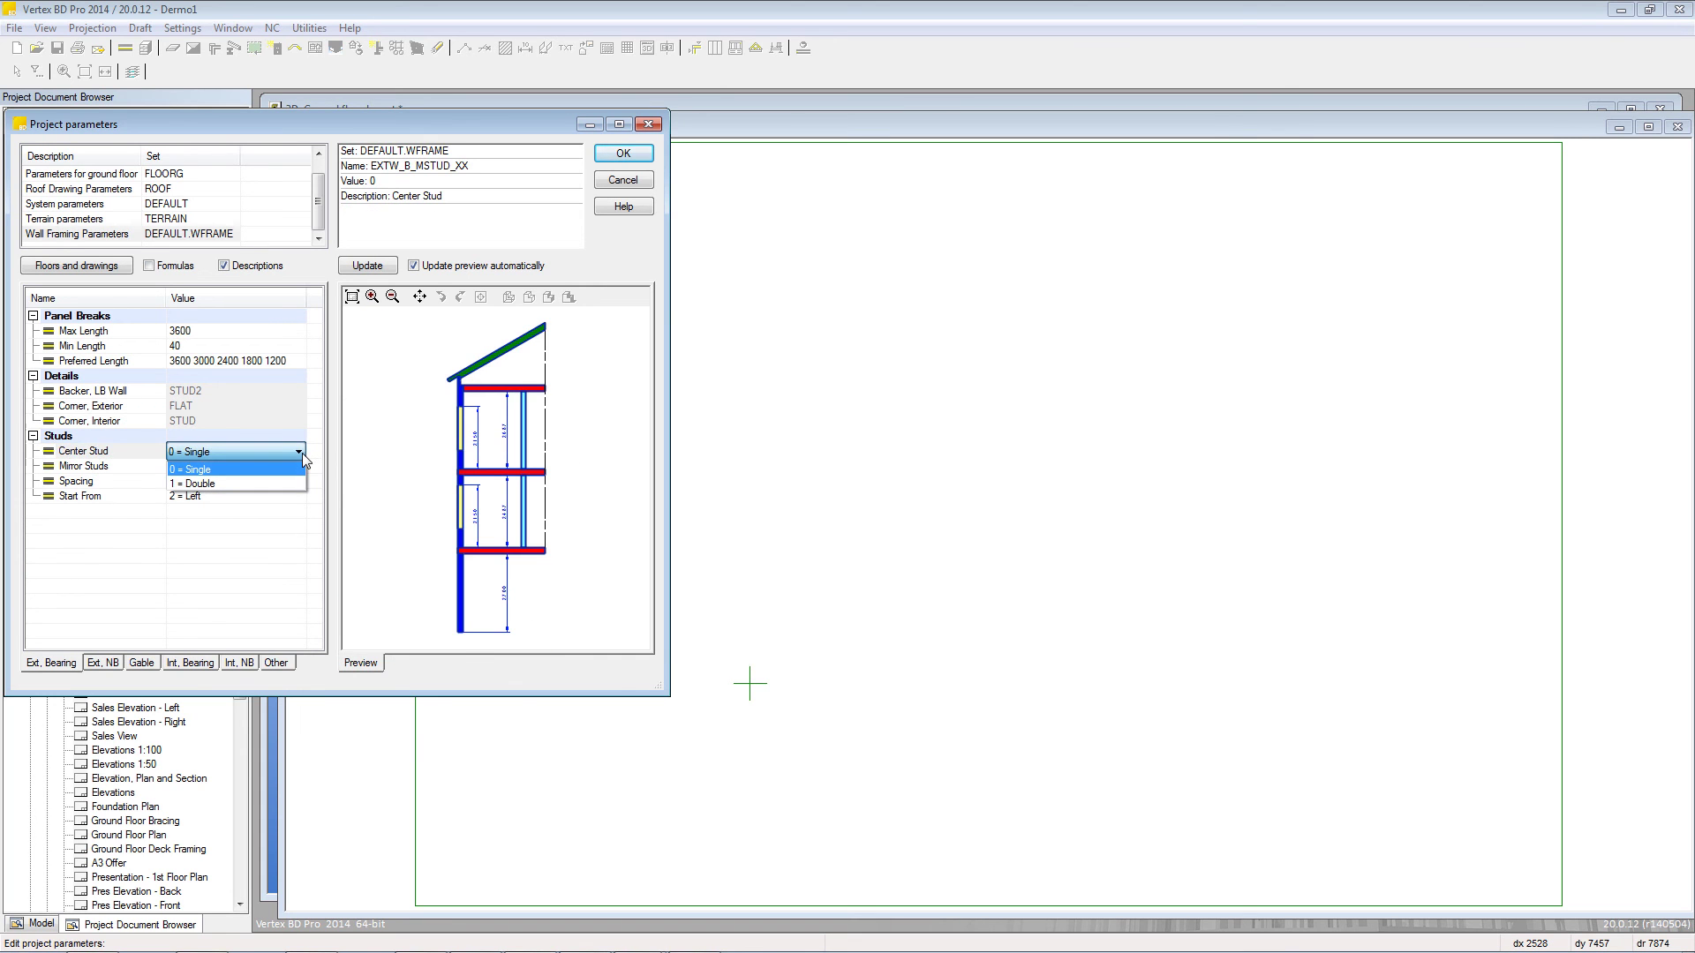
{"action": "left_click", "coordinate": [302, 453]}
{"action": "left_click", "coordinate": [270, 469]}
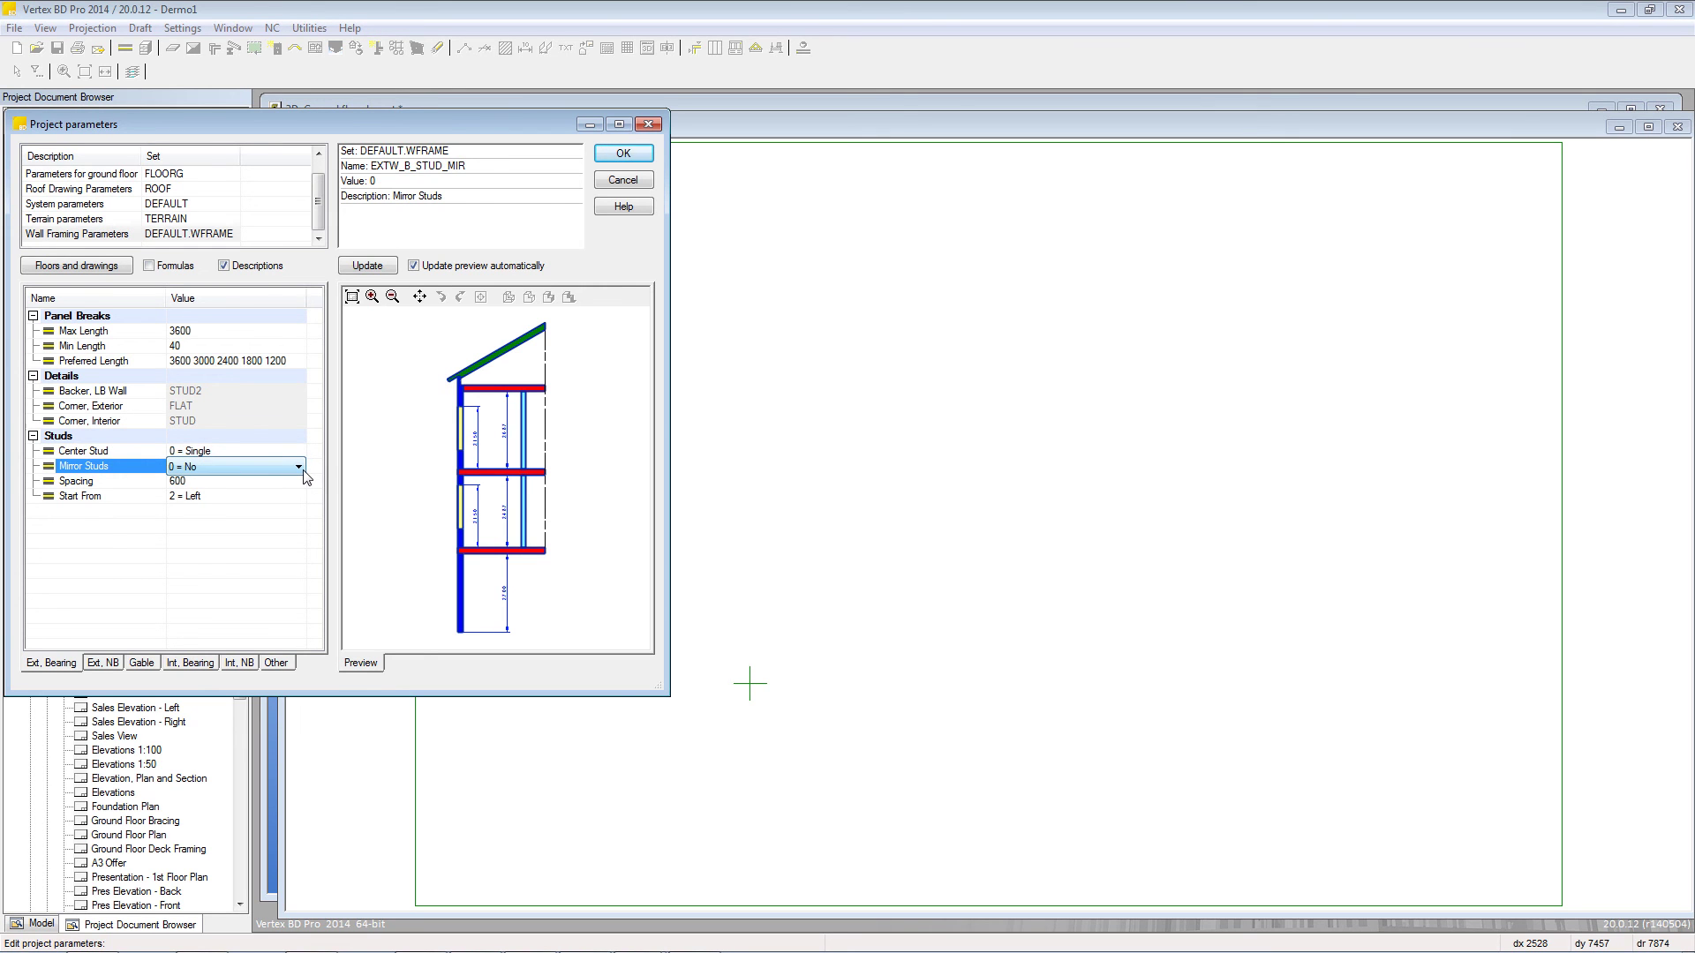
{"action": "left_click", "coordinate": [305, 476]}
{"action": "left_click", "coordinate": [257, 481]}
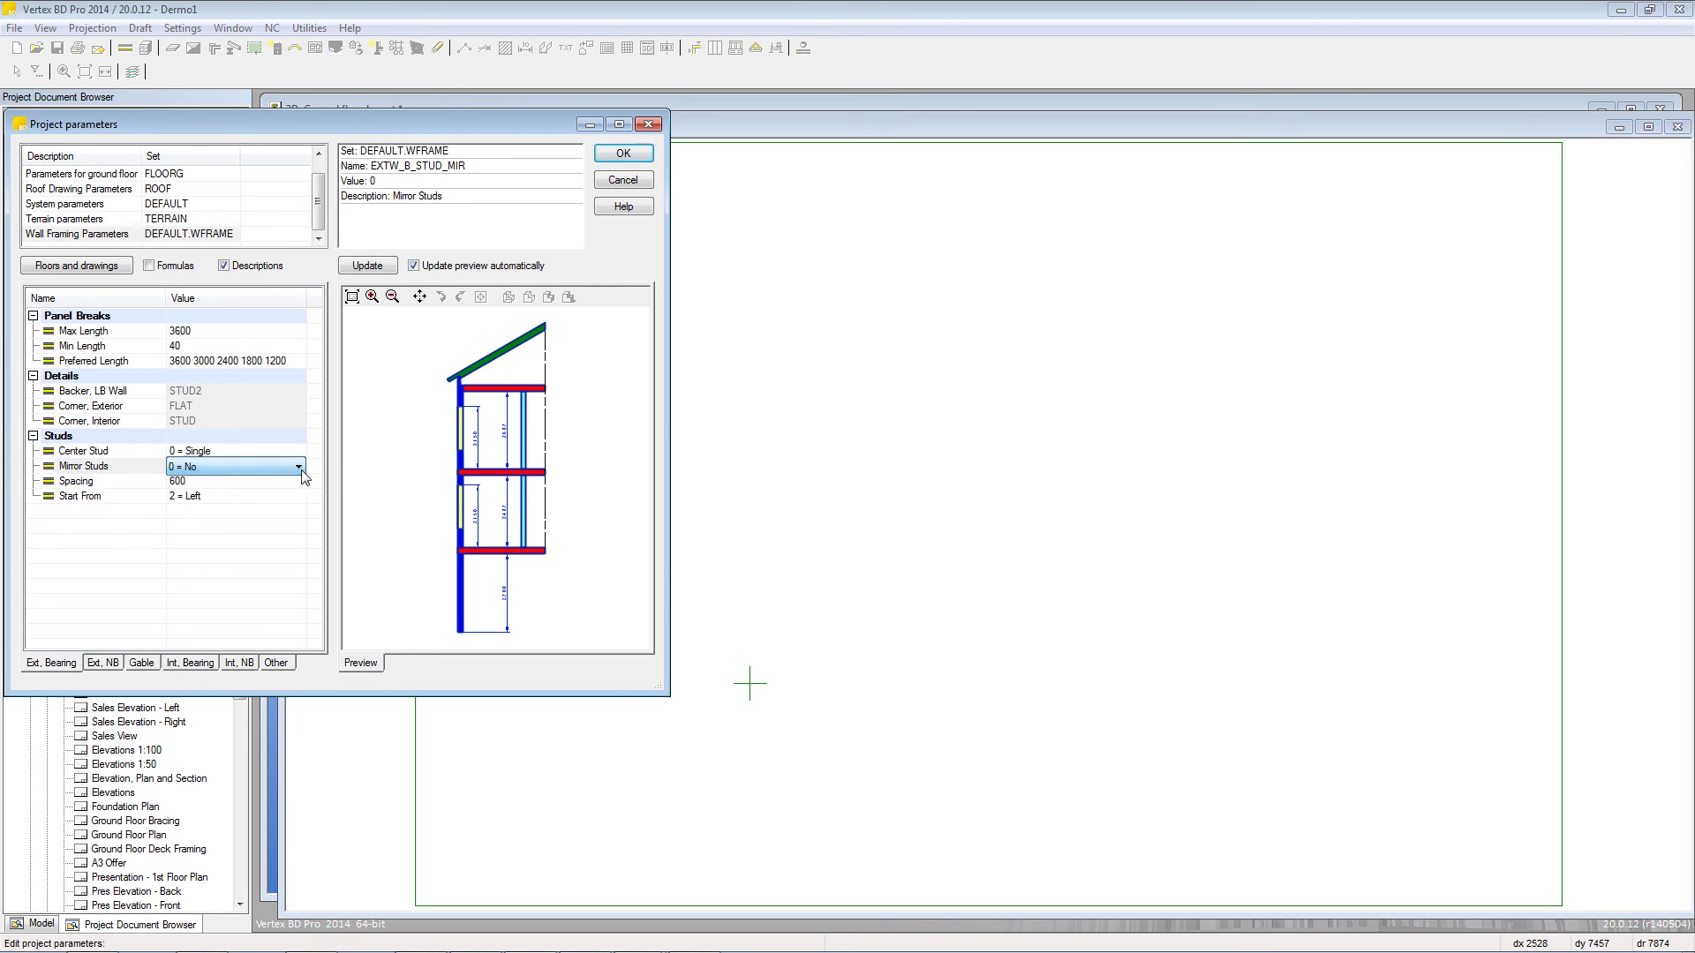
Set stud Spacing to 400, keep Start From at 2 = Left, and apply the parameters.
{"action": "left_click", "coordinate": [255, 482]}
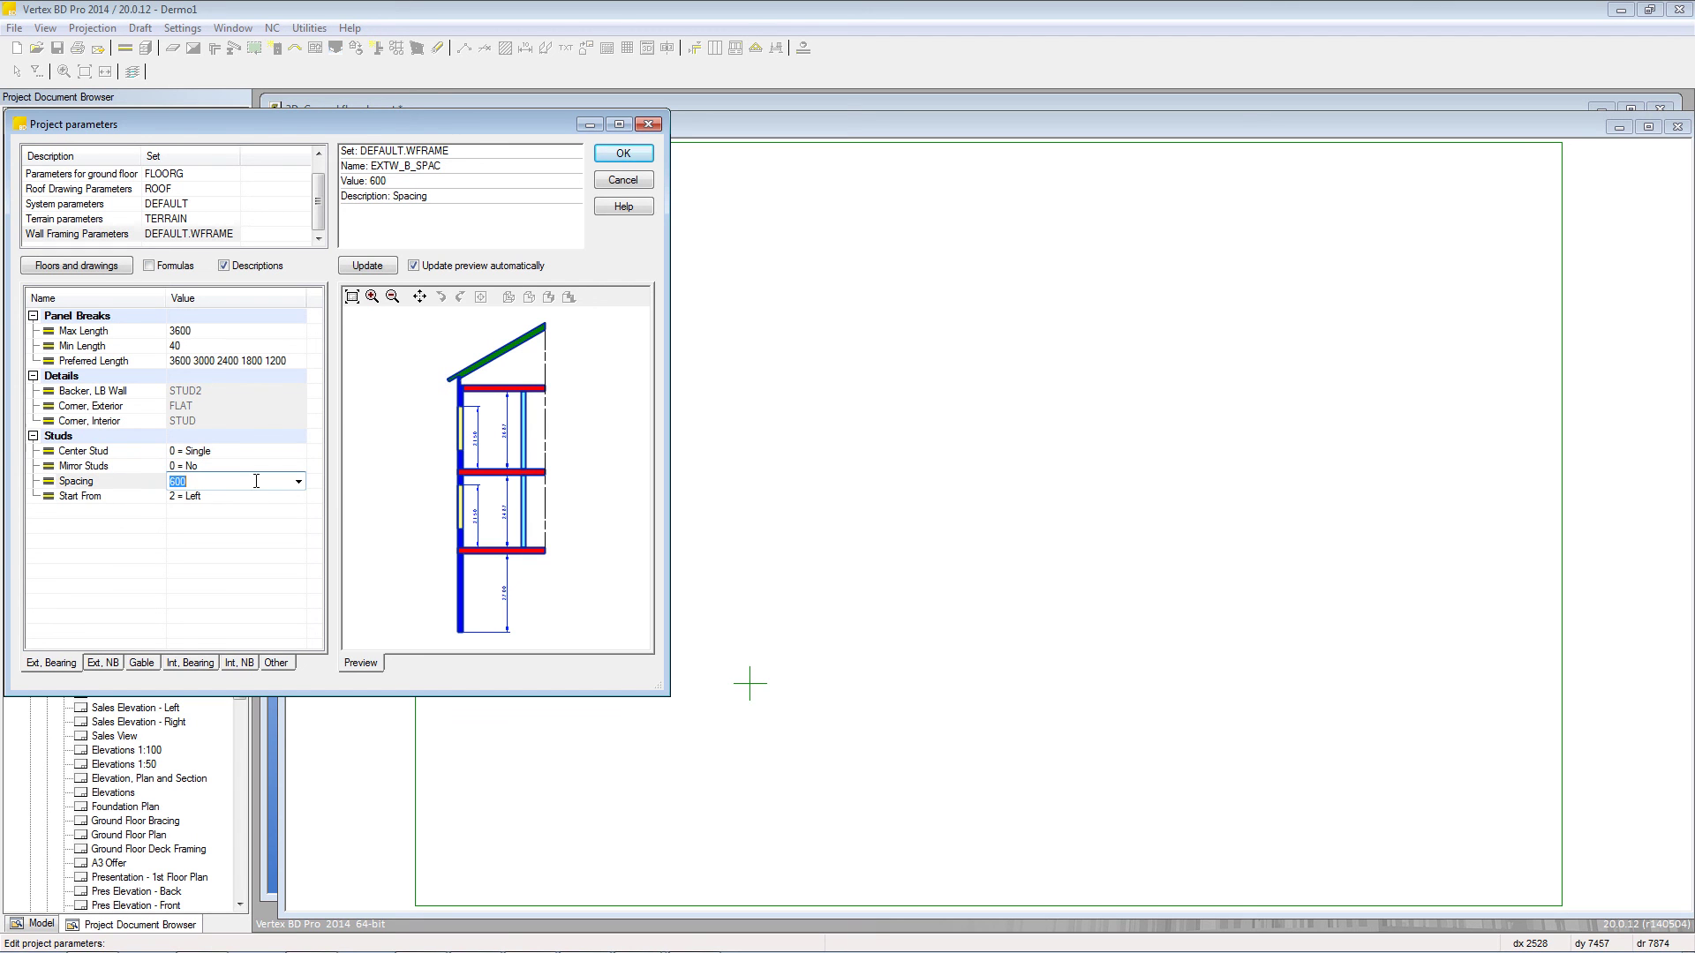
{"action": "type", "text": "400"}
{"action": "left_click", "coordinate": [222, 496]}
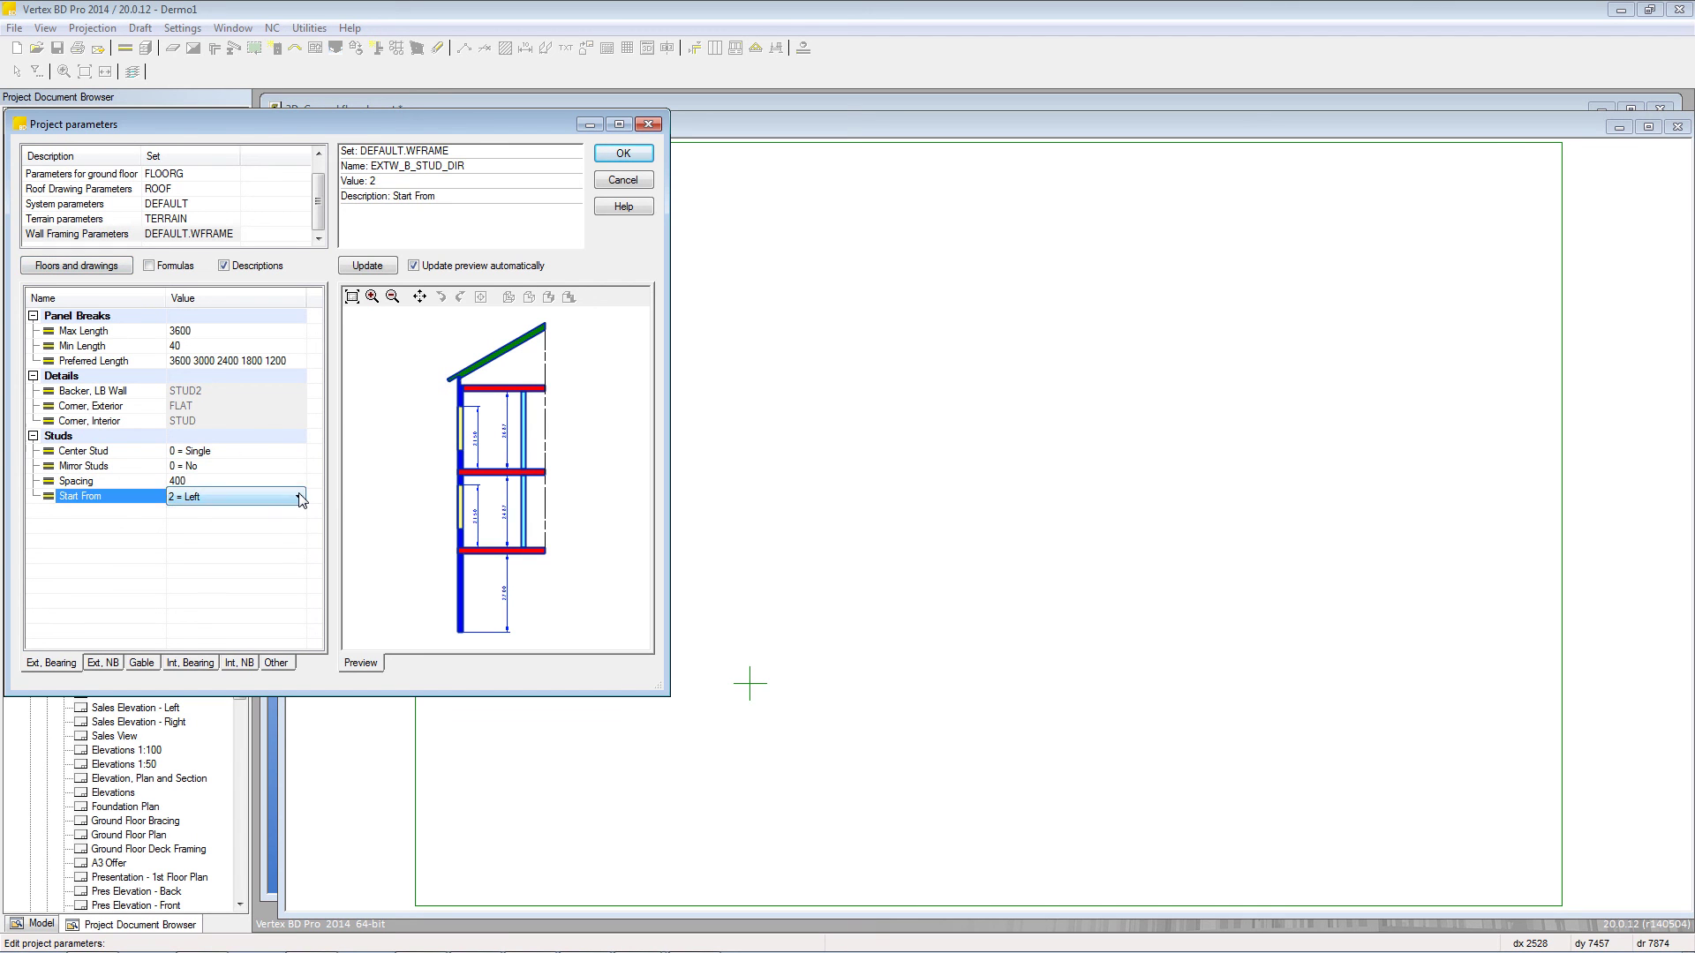
{"action": "left_click", "coordinate": [299, 496]}
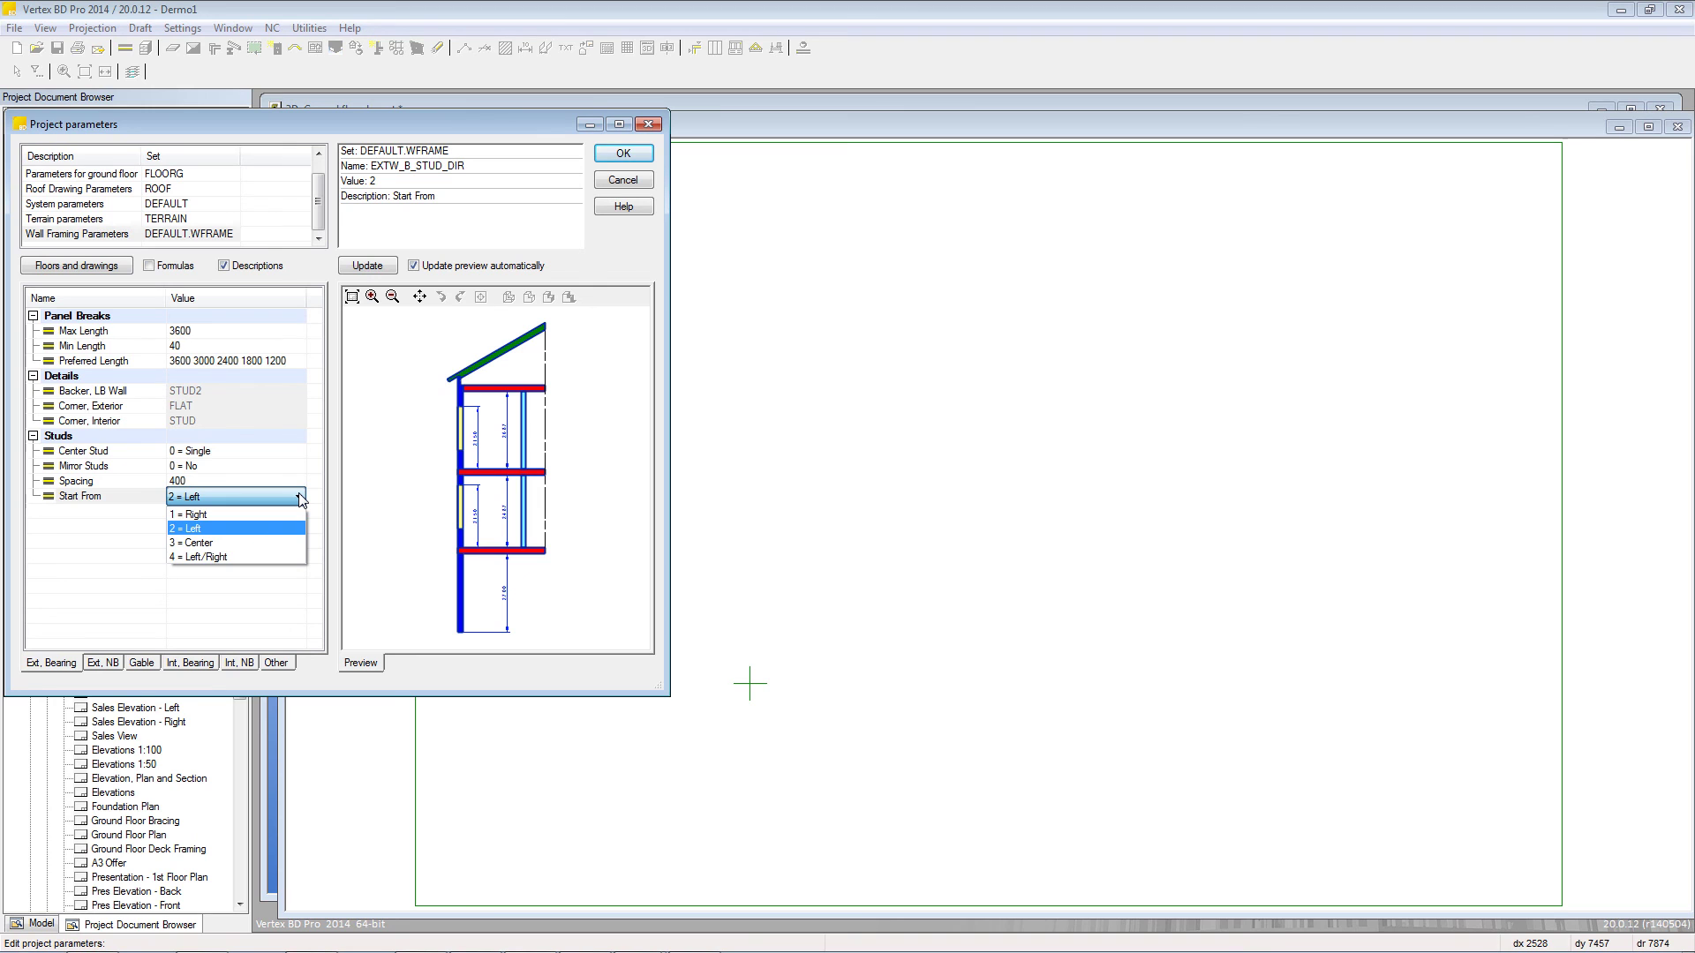
{"action": "left_click", "coordinate": [300, 497]}
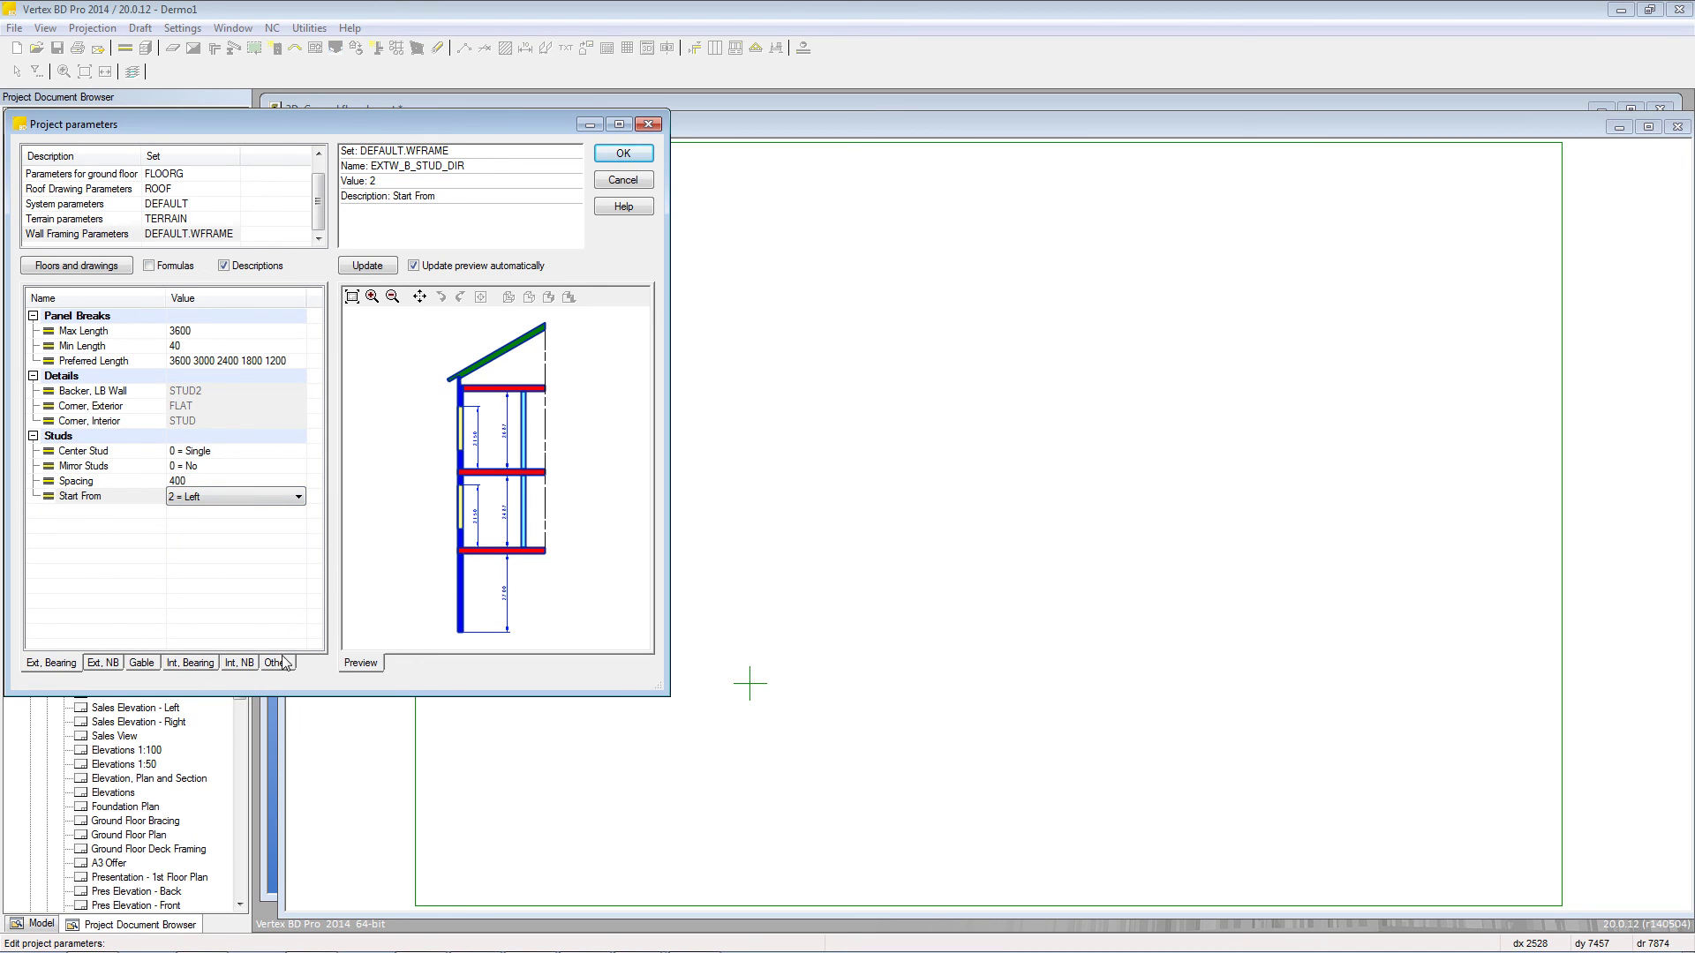
{"action": "left_click", "coordinate": [621, 159]}
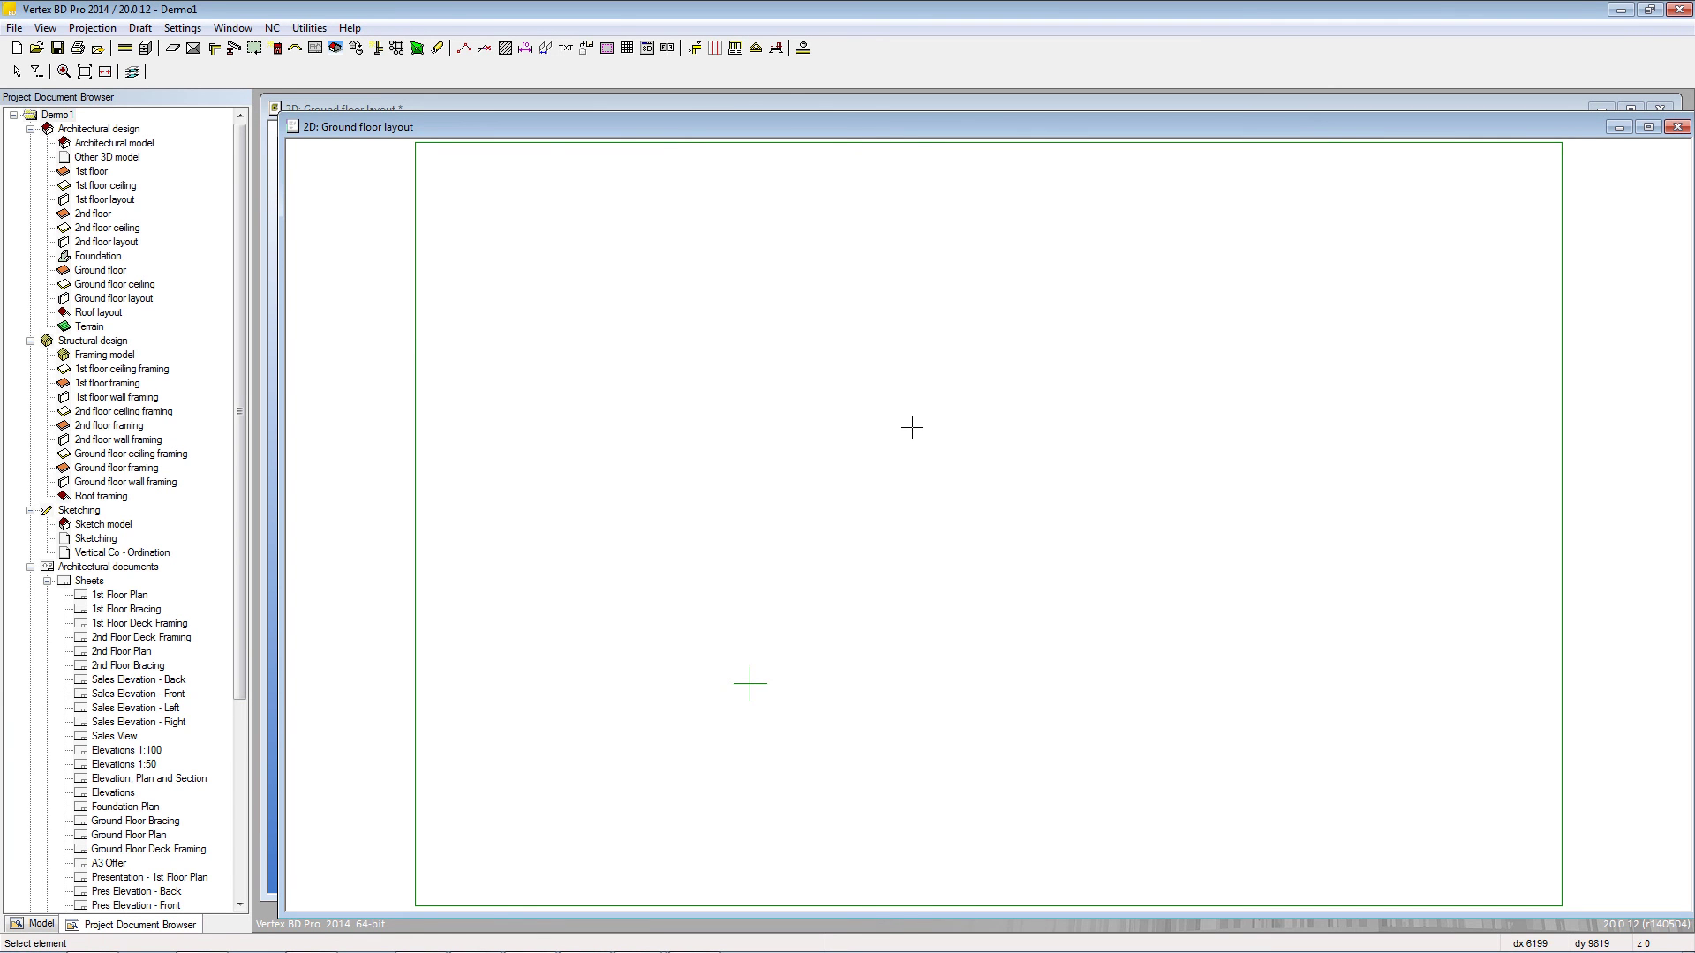